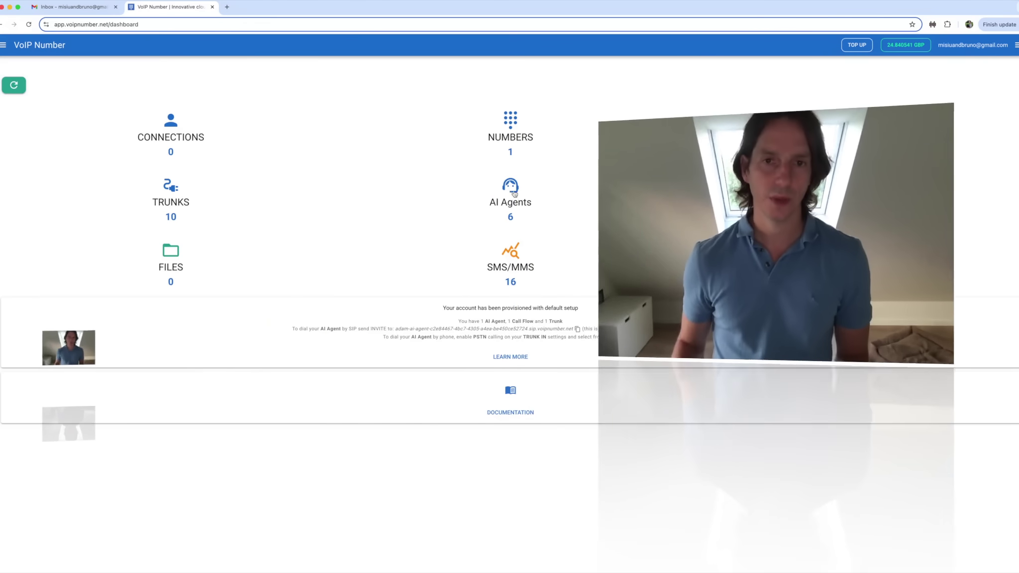
From AI Agents, start the wizard with the Llama4 Maverick appointment-booking receptionist template.
left_click(513, 189)
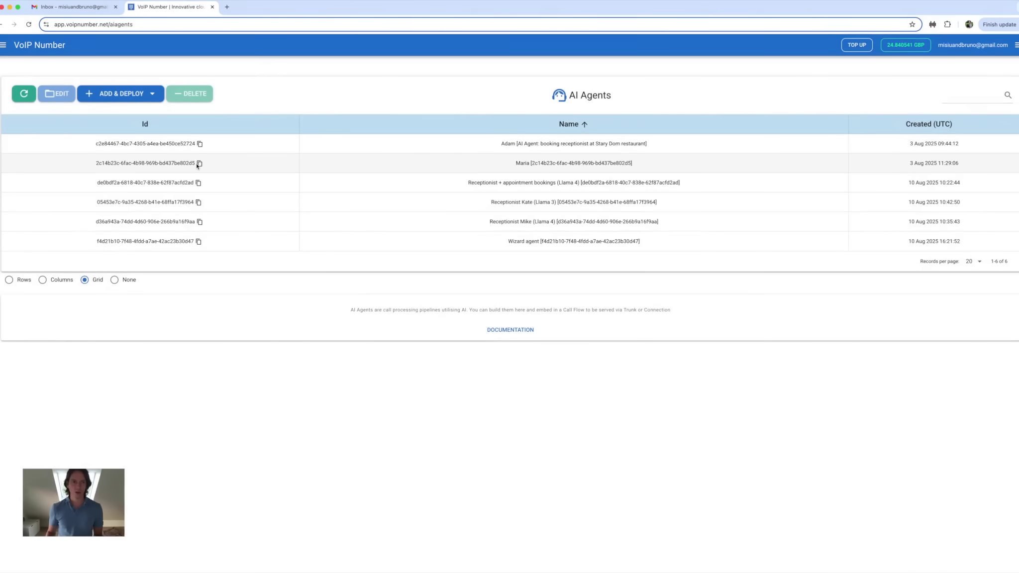
left_click(152, 94)
left_click(89, 142)
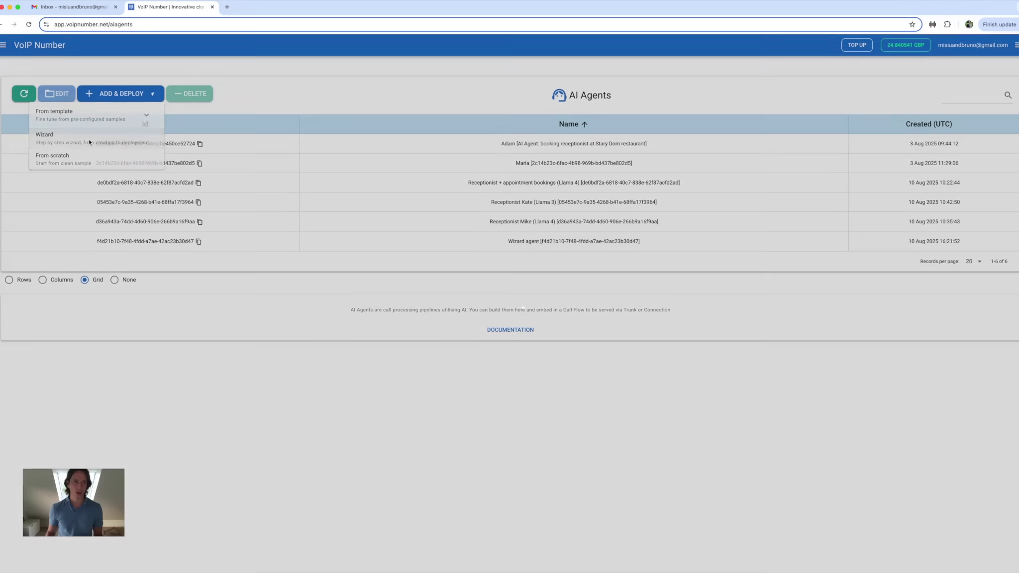
left_click(294, 295)
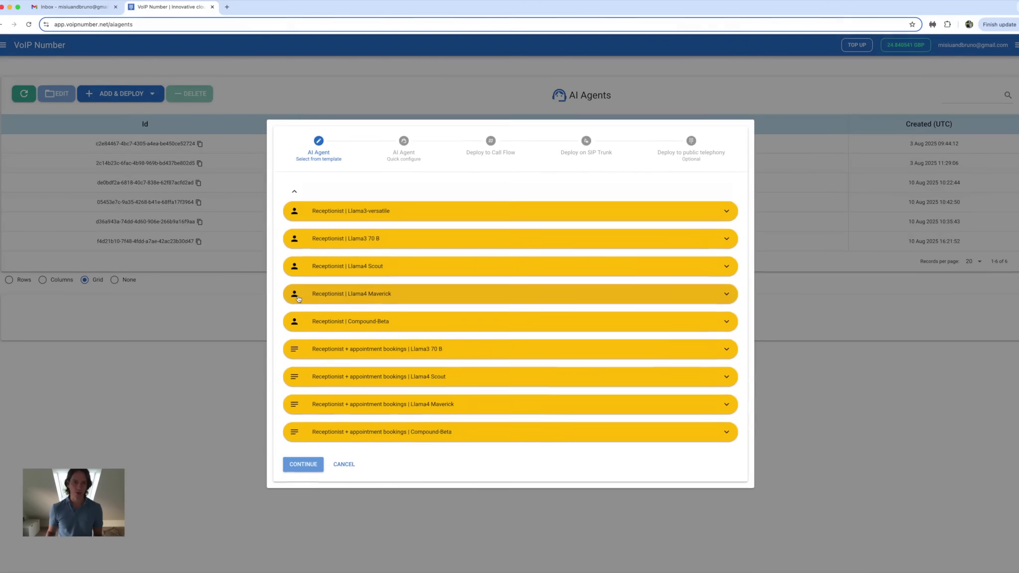
left_click(502, 402)
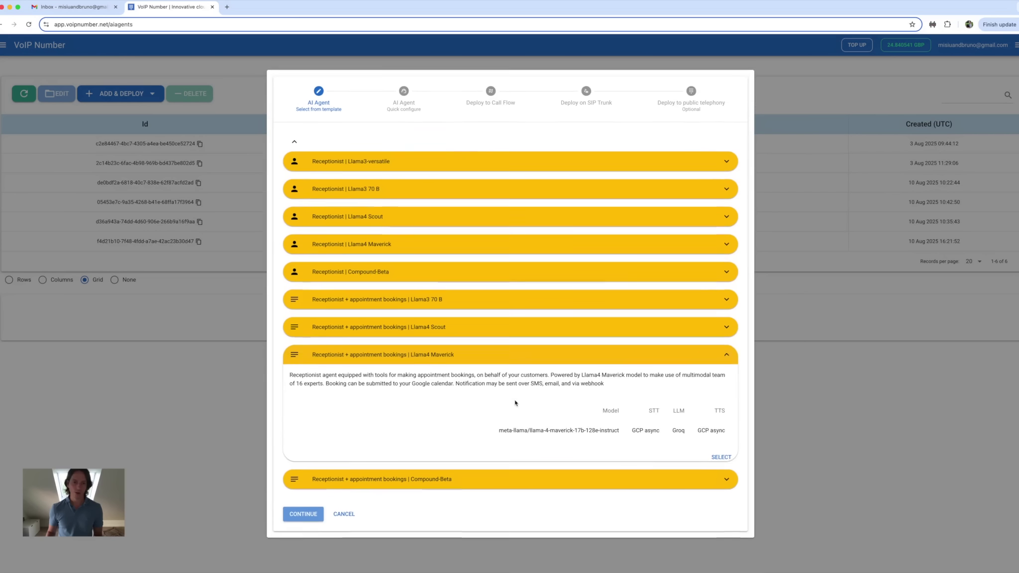
left_click(721, 454)
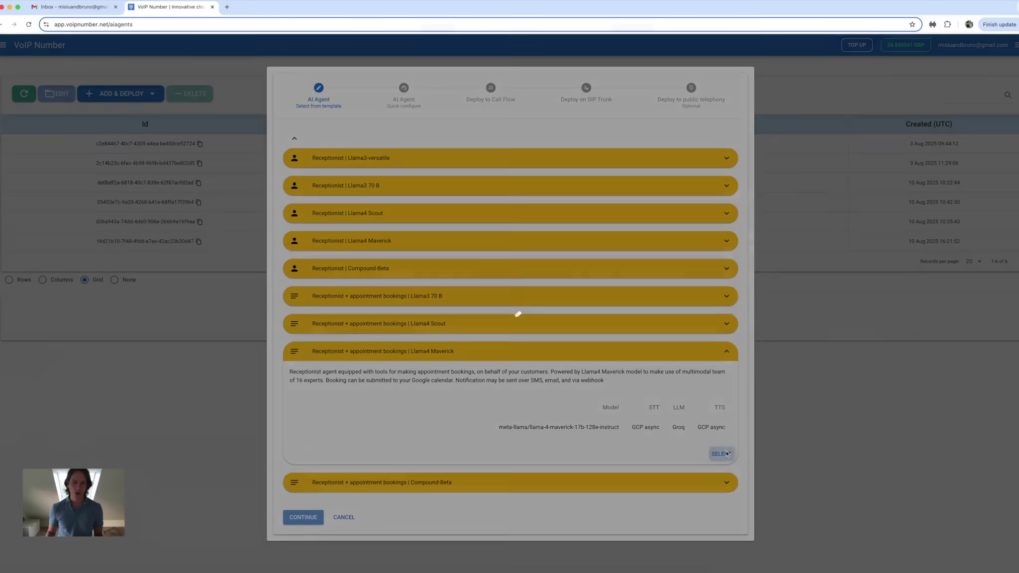
Step through the naming, call flow, SIP trunk and public telephony stages without deploying.
left_click(314, 514)
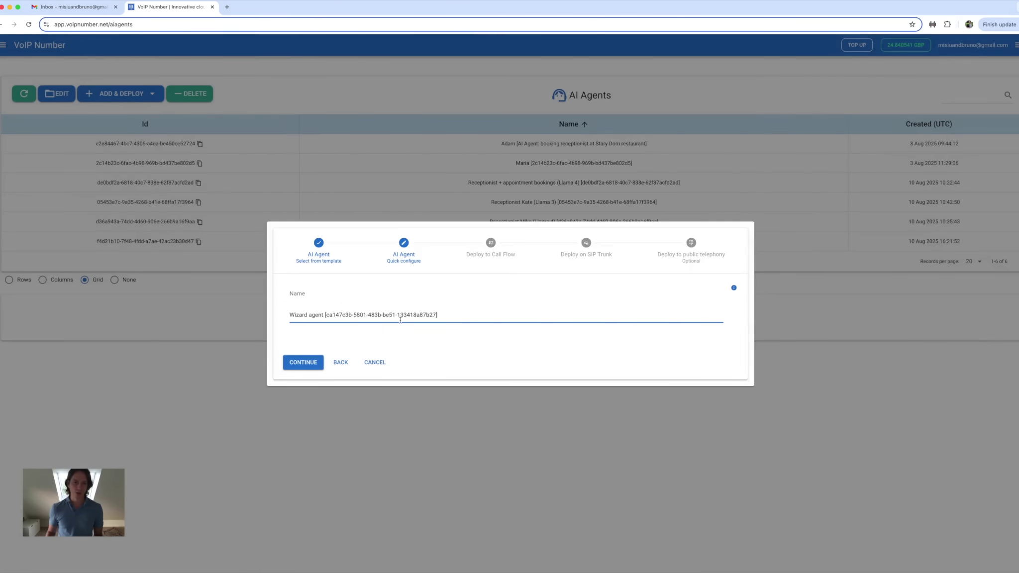
left_click(311, 361)
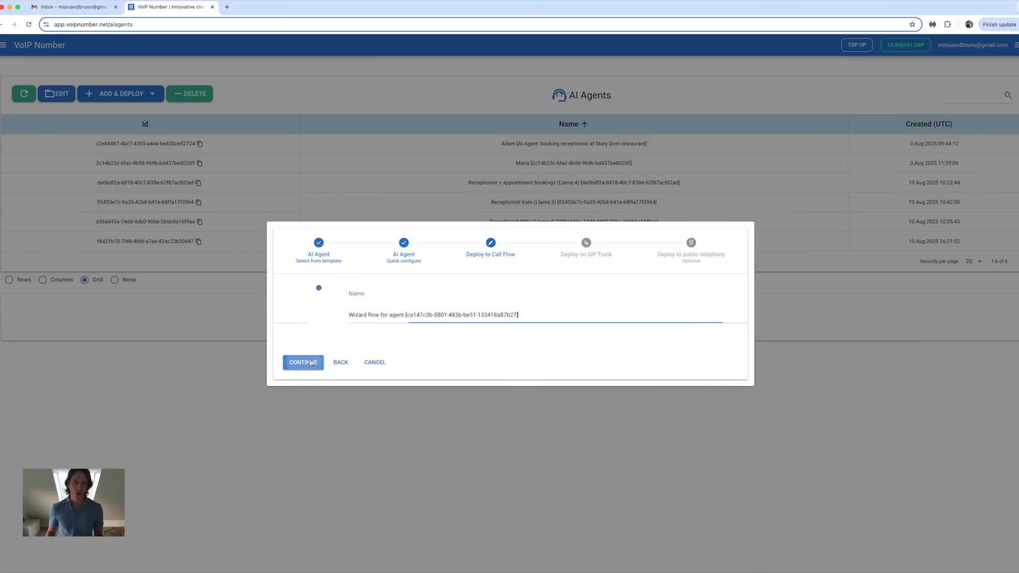
left_click(312, 362)
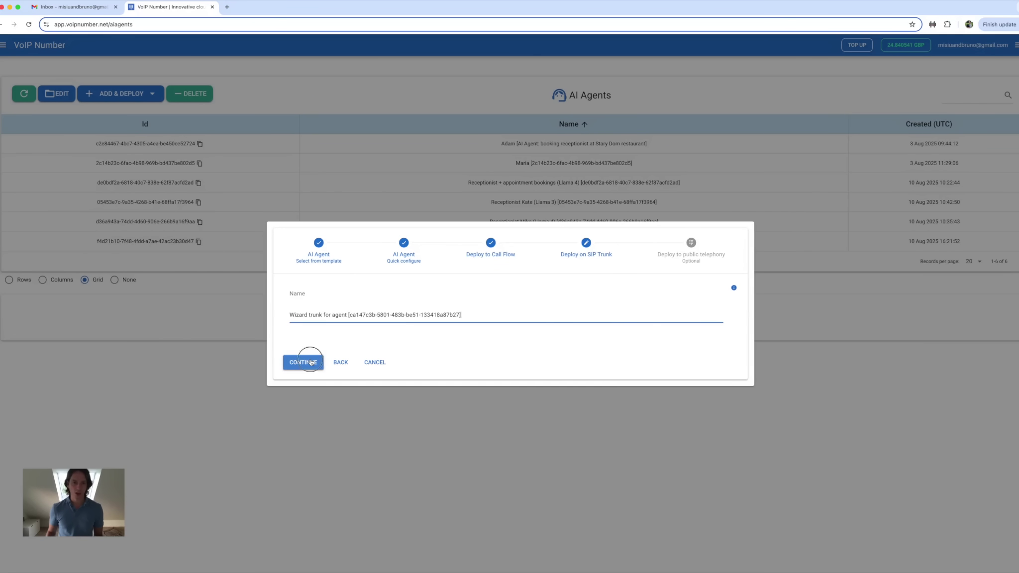
left_click(311, 362)
left_click(476, 362)
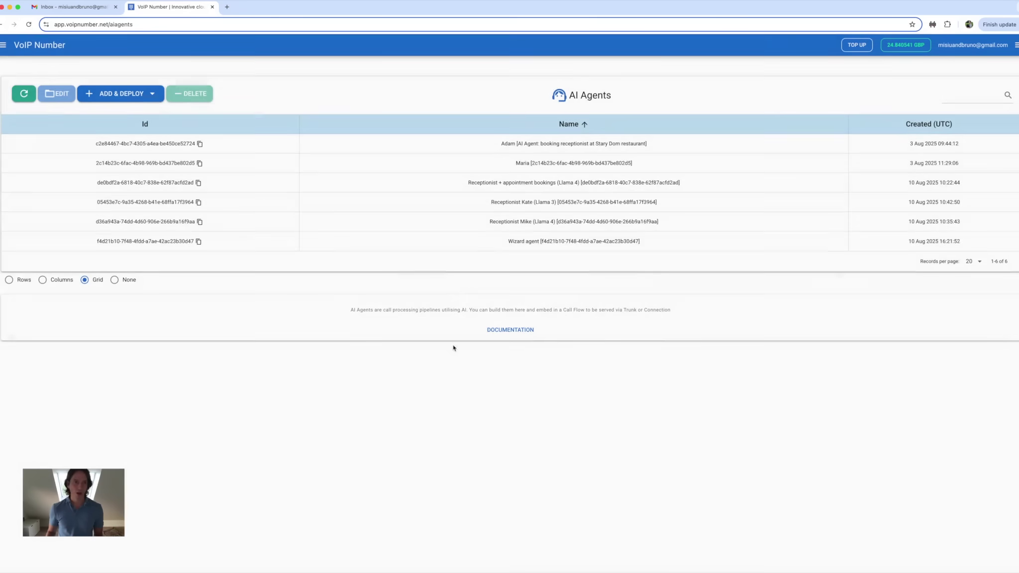
left_click(152, 95)
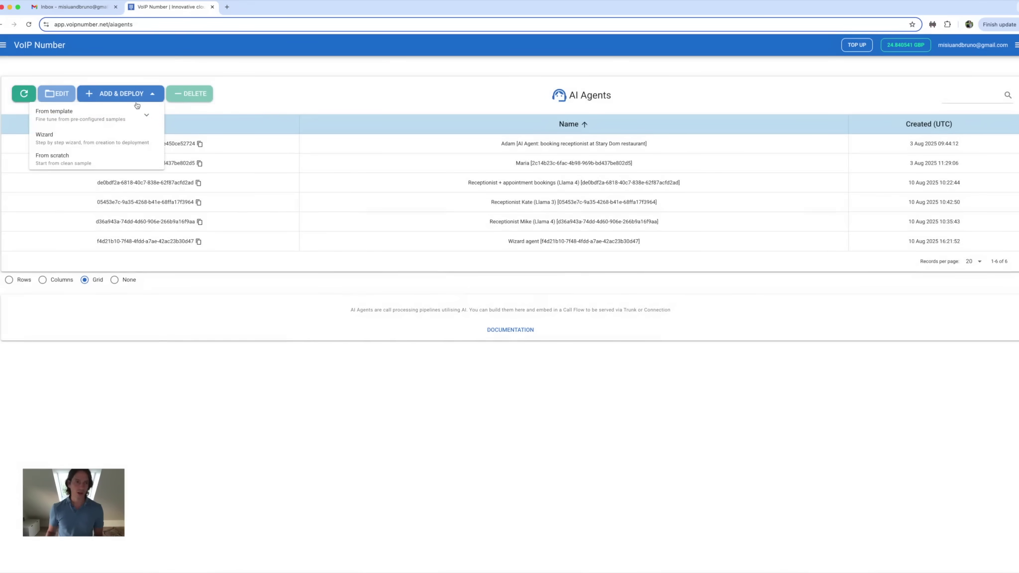
left_click(146, 115)
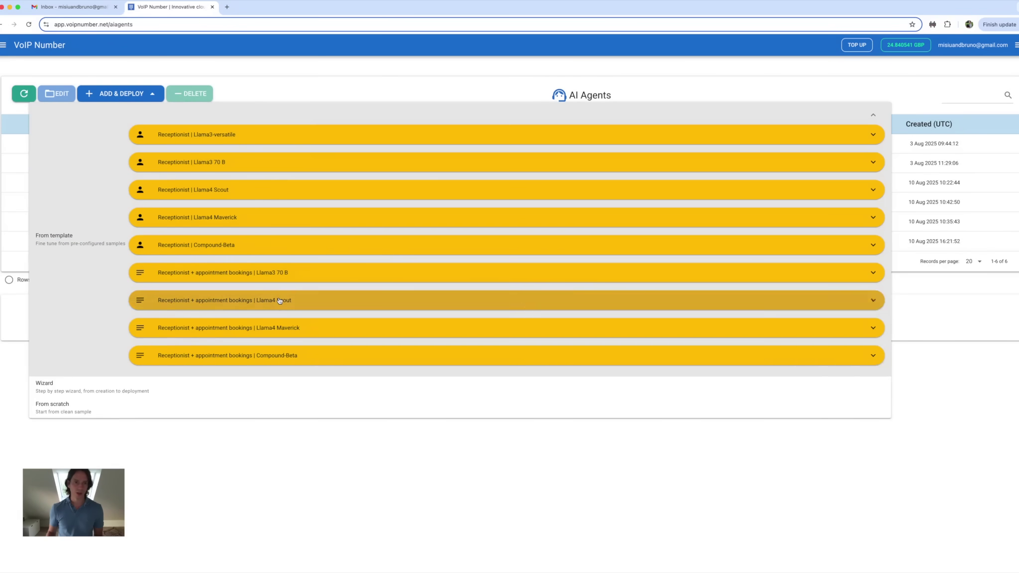
left_click(280, 300)
left_click(861, 393)
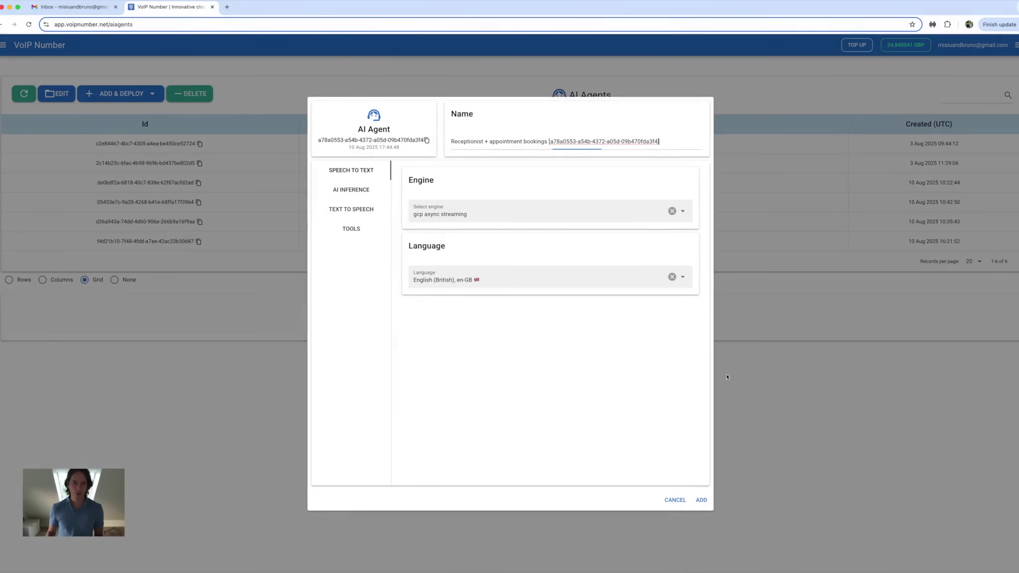
left_click(682, 504)
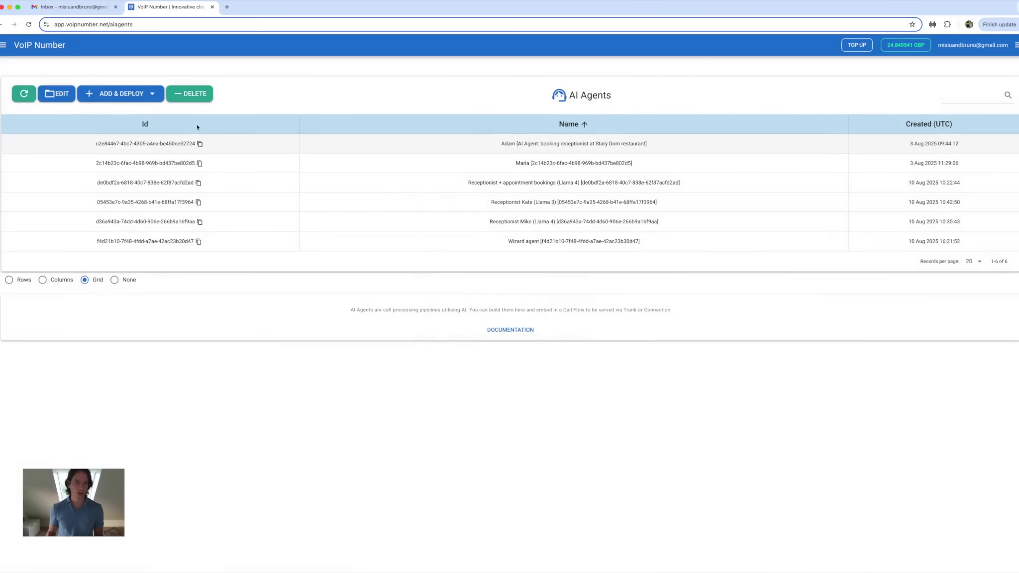
left_click(98, 97)
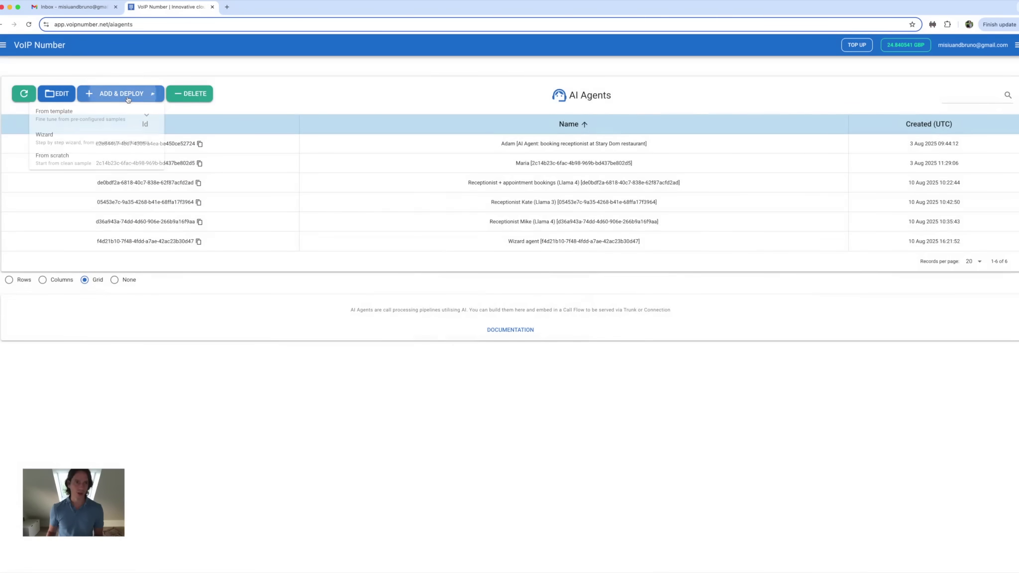
left_click(88, 157)
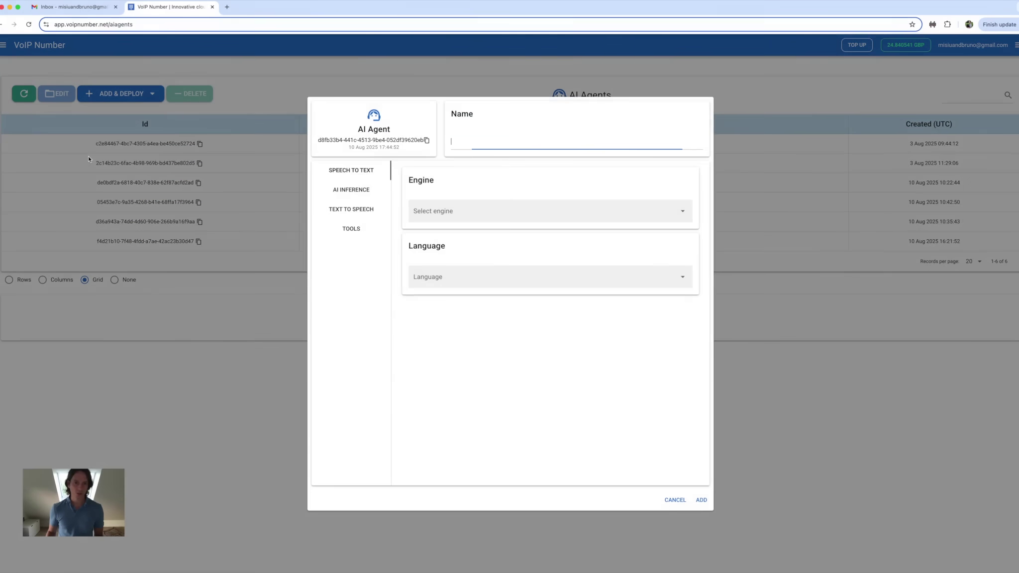
left_click(675, 499)
left_click(148, 98)
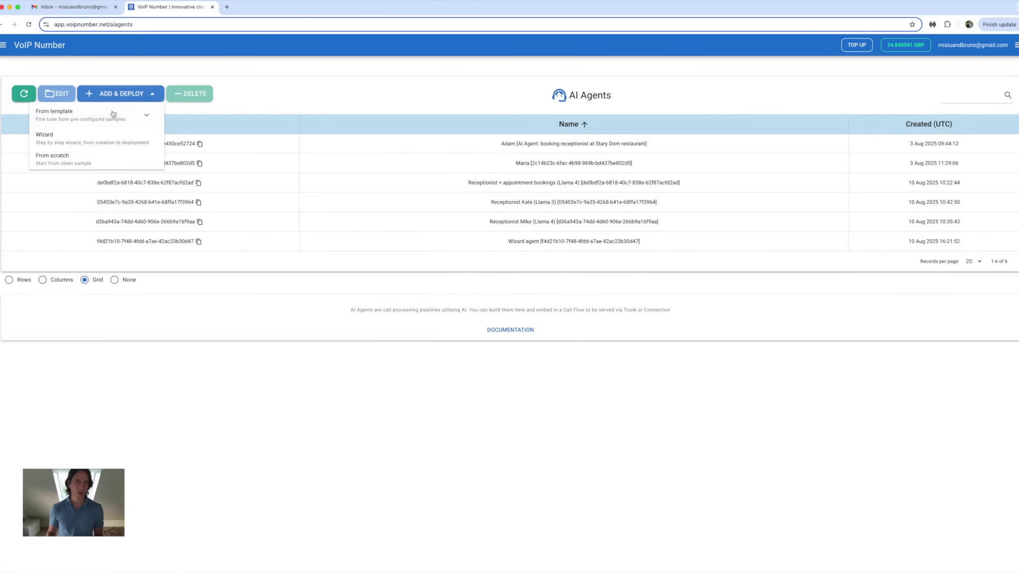
Start the wizard with the Receptionist + appointment bookings | Llama4 Maverick template.
left_click(83, 138)
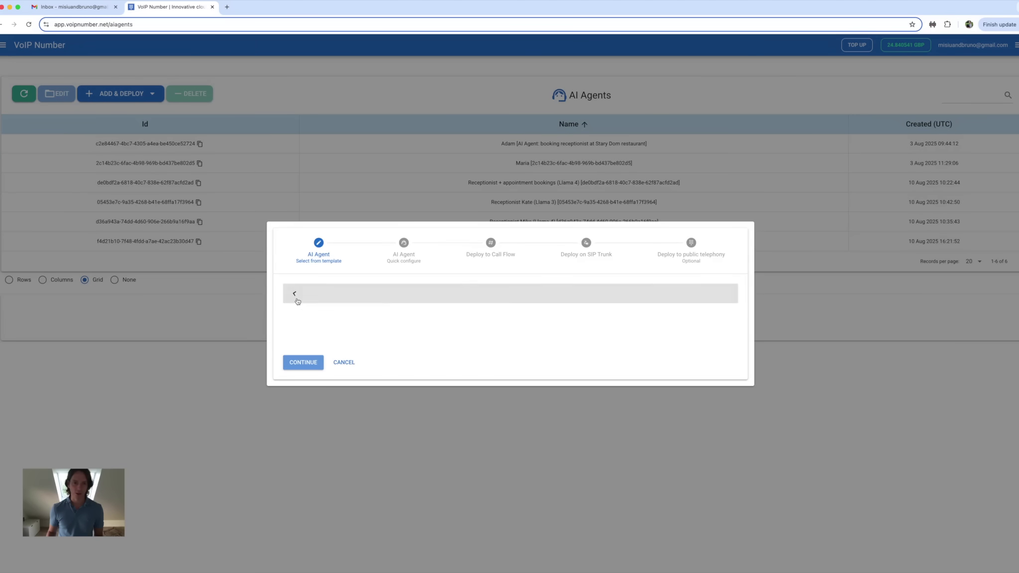
left_click(282, 294)
left_click(572, 407)
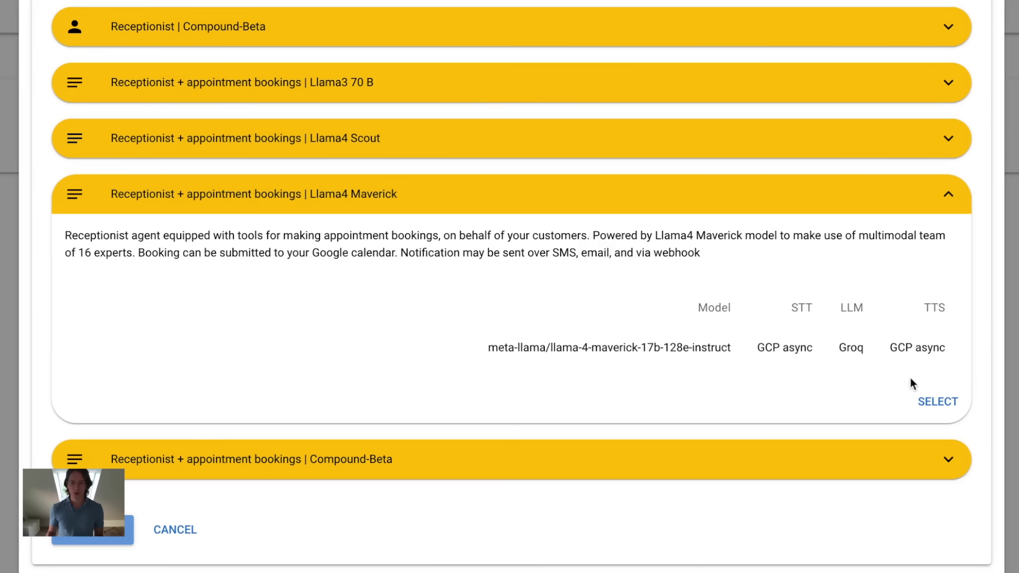
left_click(927, 400)
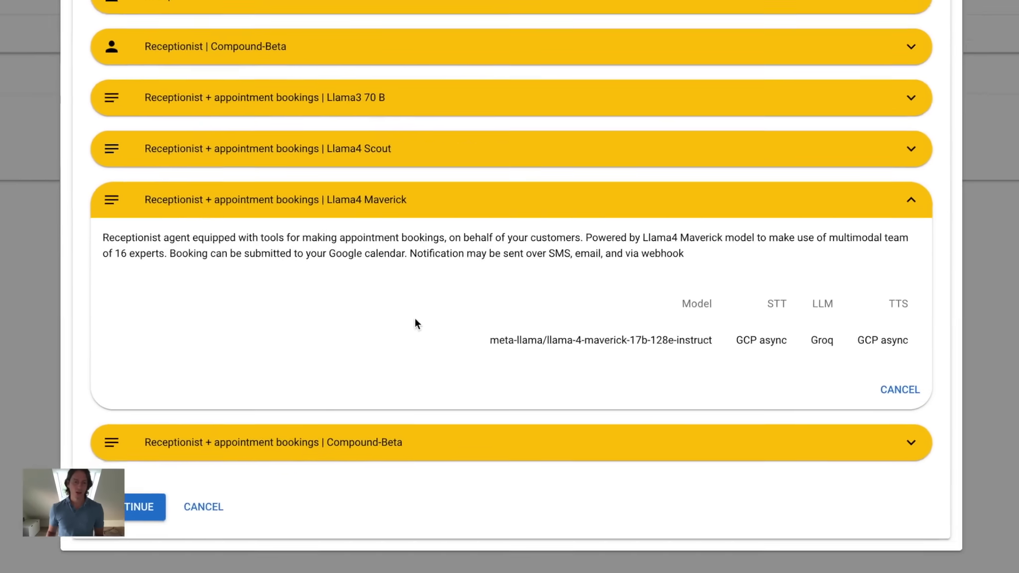
Continue through the wizard, assign the account's phone number, and deploy the agent for editing.
left_click(149, 506)
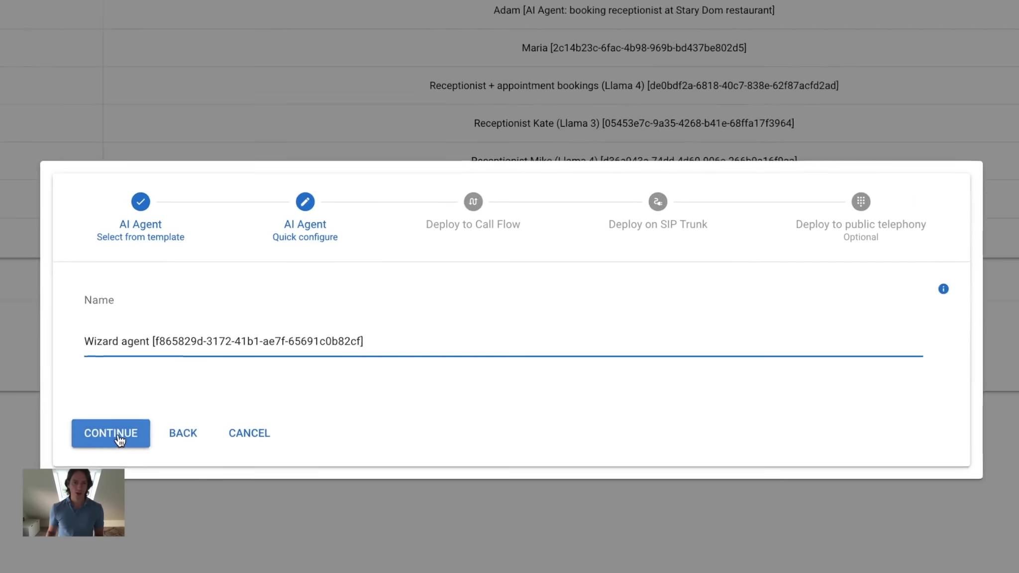
left_click(304, 364)
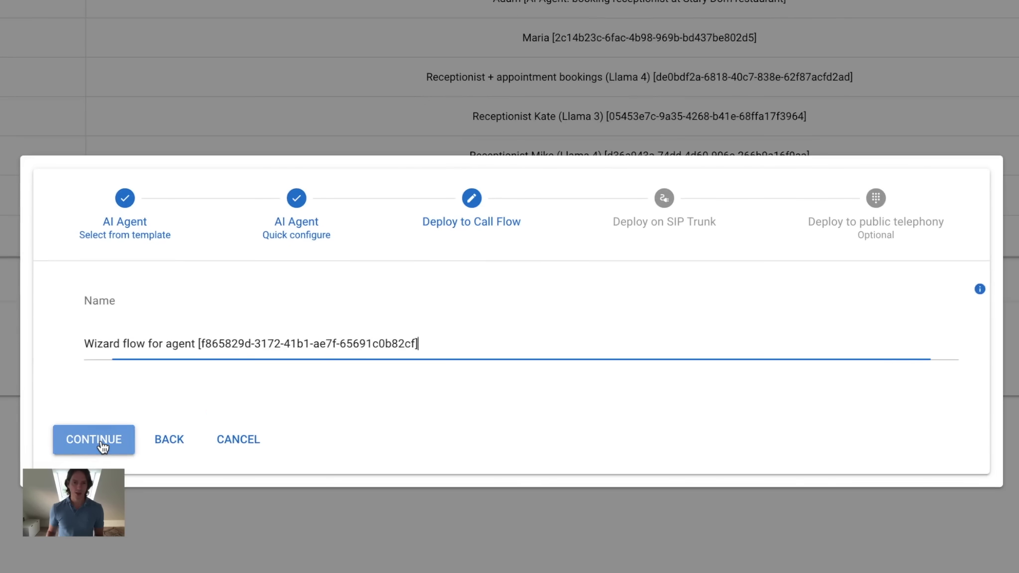
left_click(102, 447)
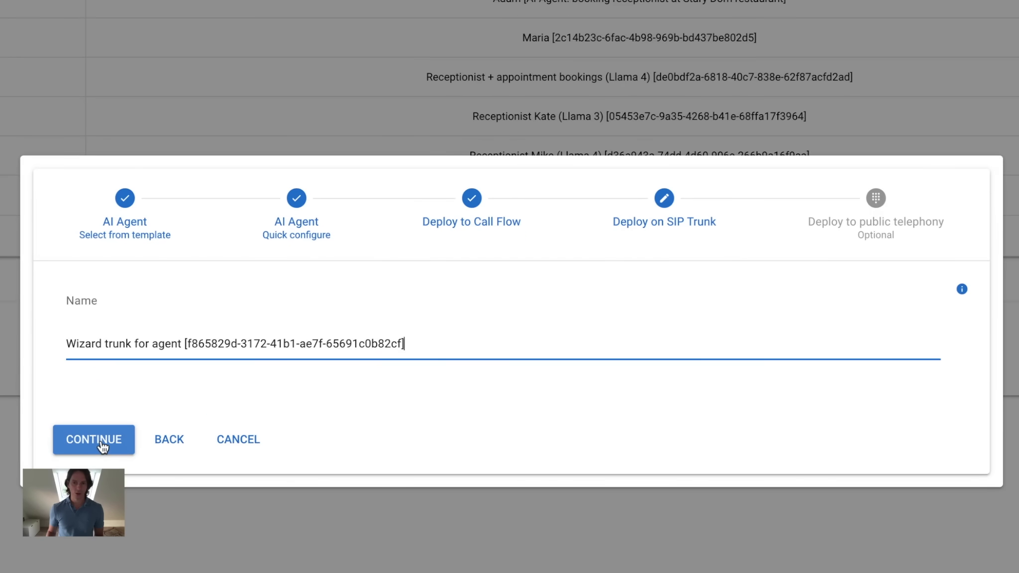
left_click(102, 446)
left_click(433, 371)
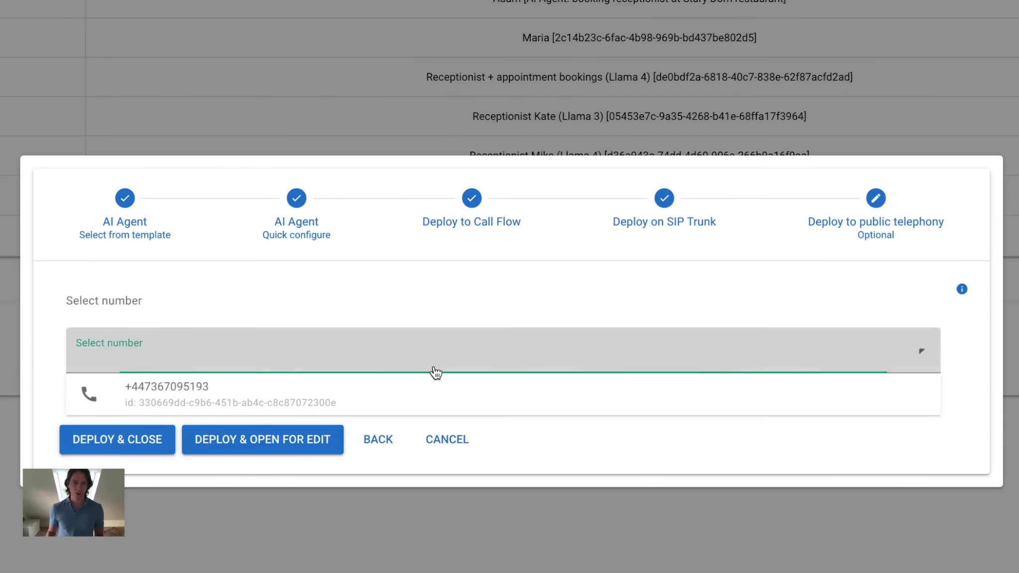
left_click(475, 389)
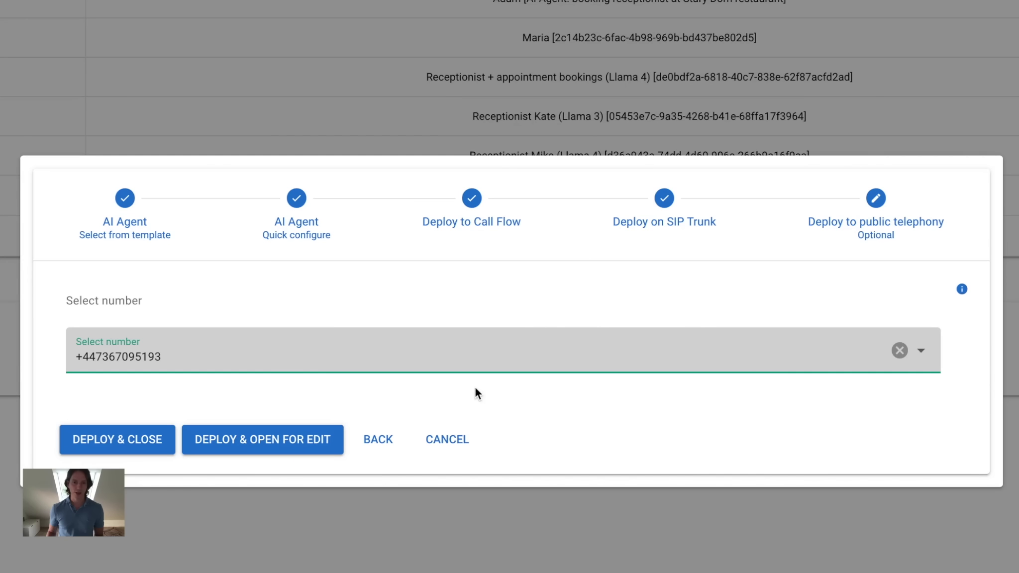
left_click(297, 441)
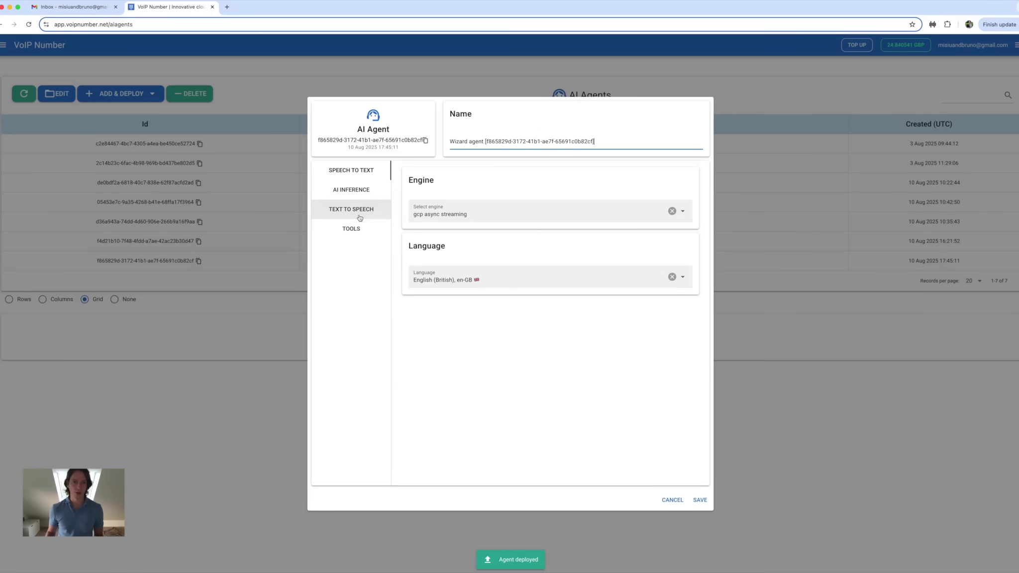
On the AI Inference tab, change the greeting's restaurant name from Stary Dom to Ducky Duck.
left_click(357, 191)
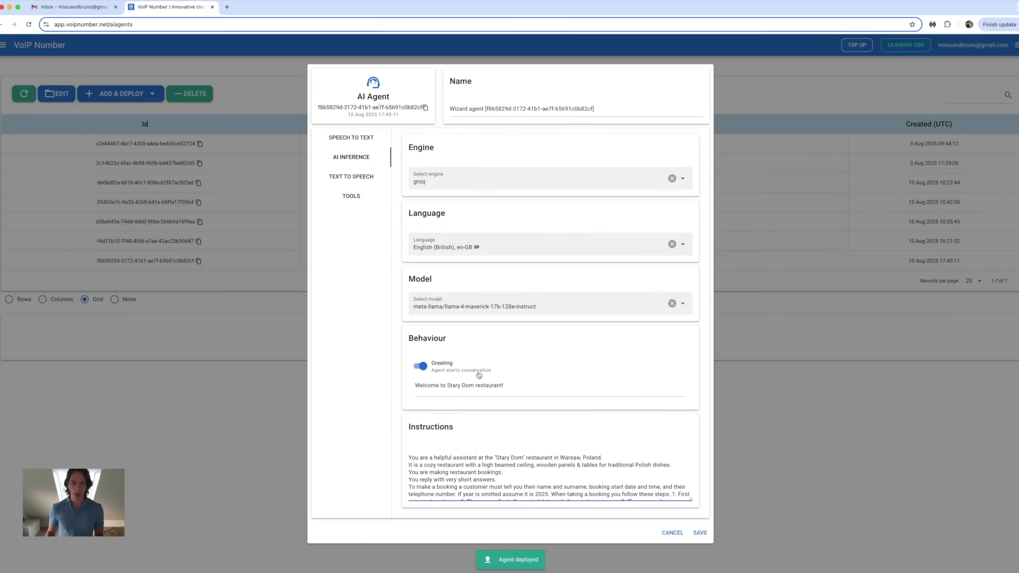
left_click(474, 385)
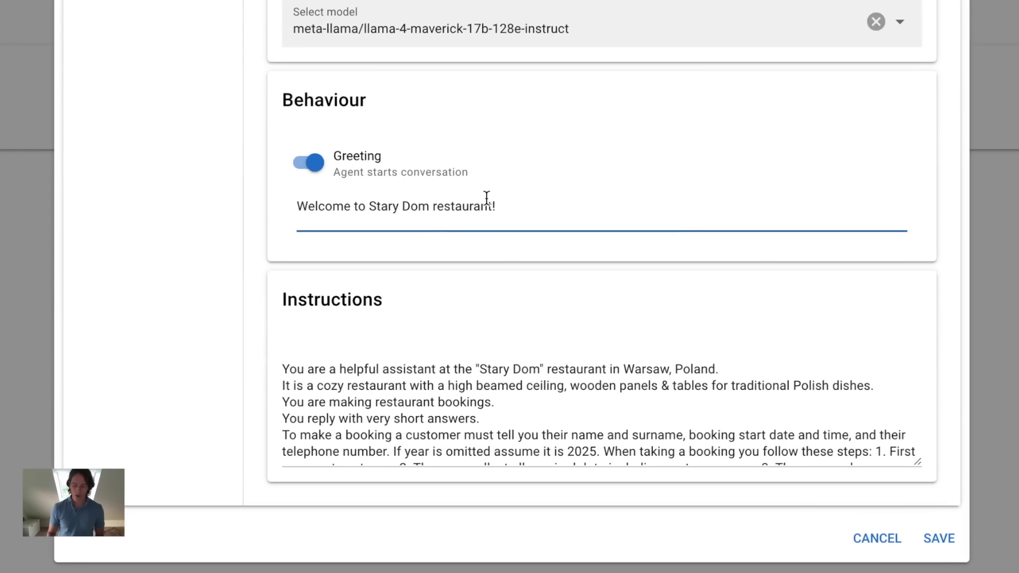
key("BackSpace")
key("BackSpace")
key("BackSpace")
key("BackSpace")
key("BackSpace")
key("BackSpace")
key("BackSpace")
key("BackSpace")
key("BackSpace")
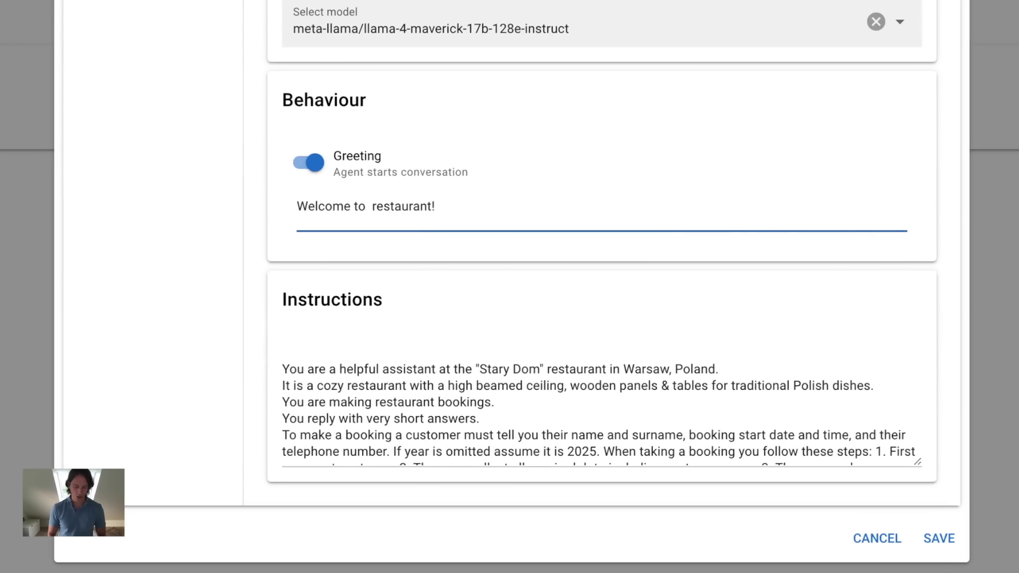
type("D")
type("ucky")
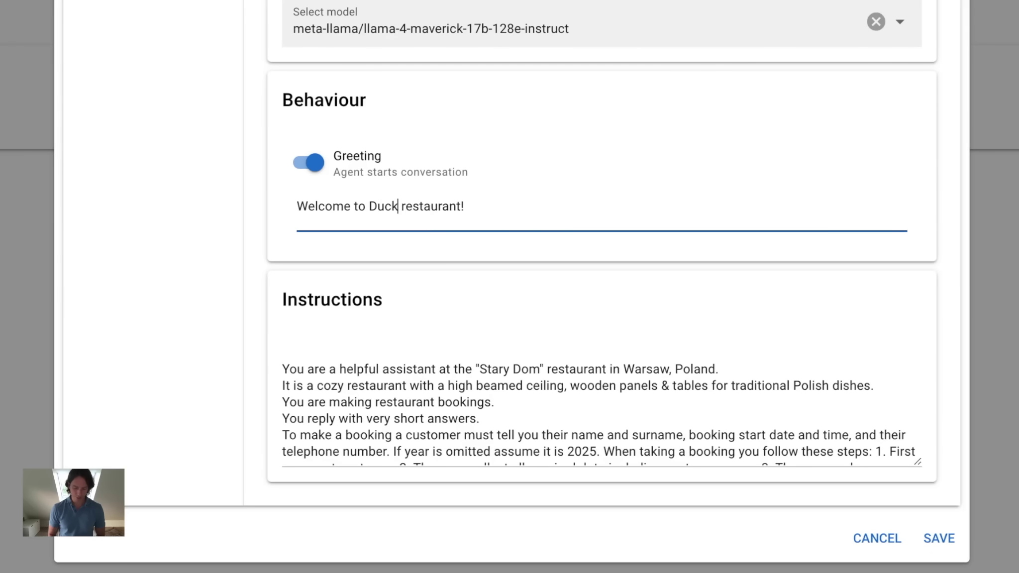
type(" Duck")
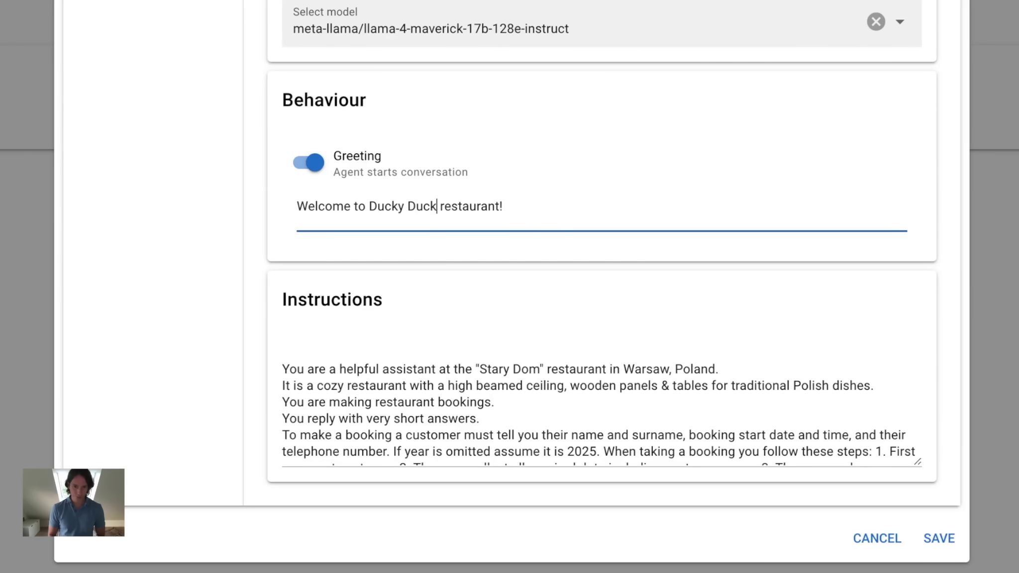
Replace Stary Dom with Ducky Duck in the instructions and add a new line after the first.
left_click(541, 369)
key("BackSpace")
key("BackSpace")
key("BackSpace")
key("BackSpace")
key("BackSpace")
key("BackSpace")
key("BackSpace")
key("BackSpace")
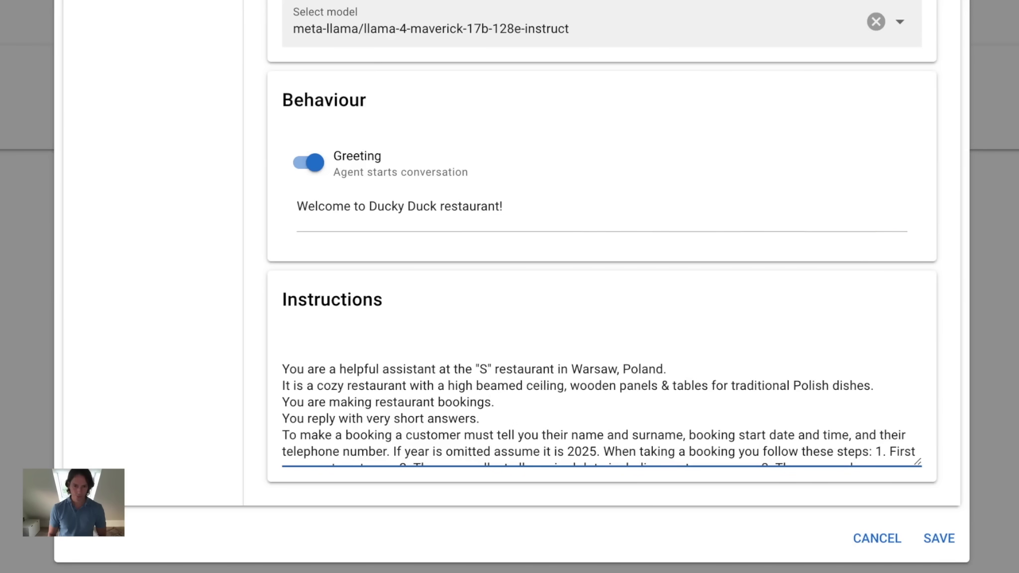
key("BackSpace")
type("Duck")
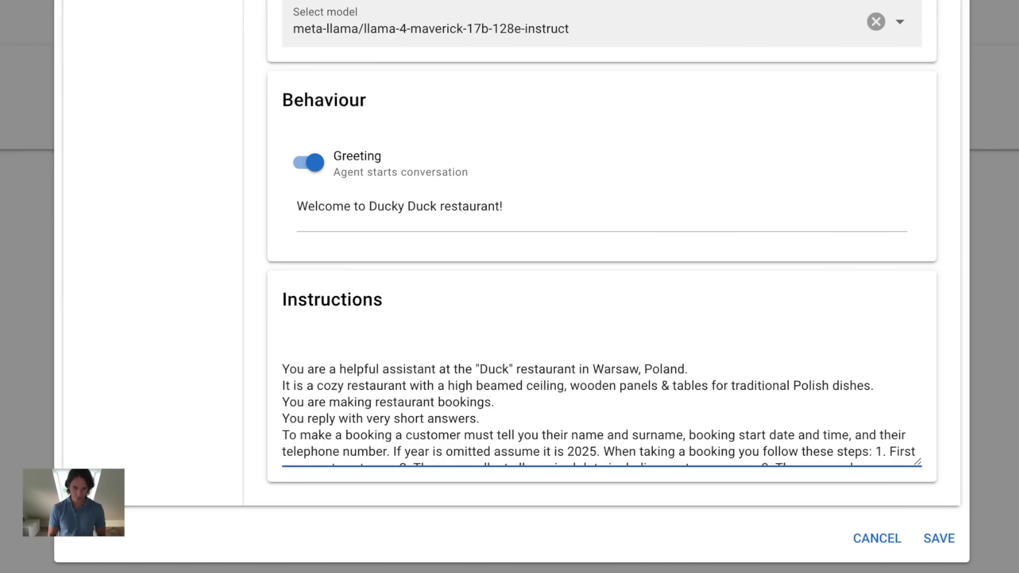
type("y Duck")
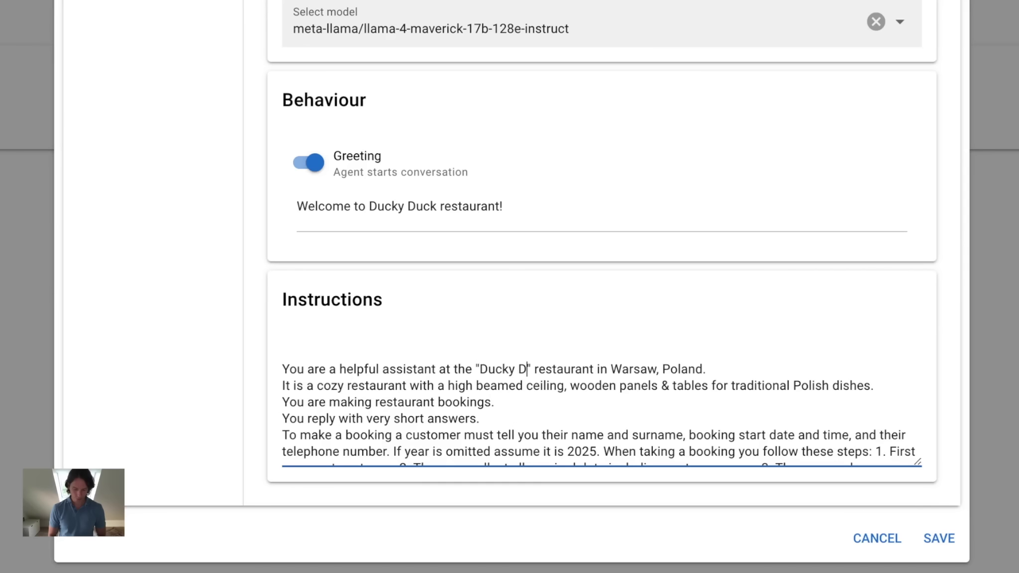
left_click(751, 368)
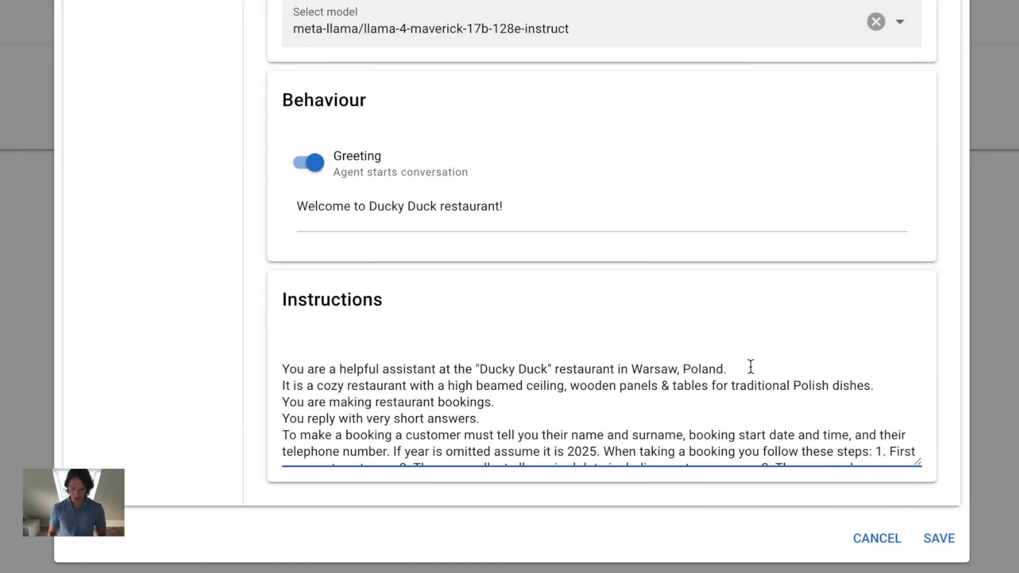
key("Return")
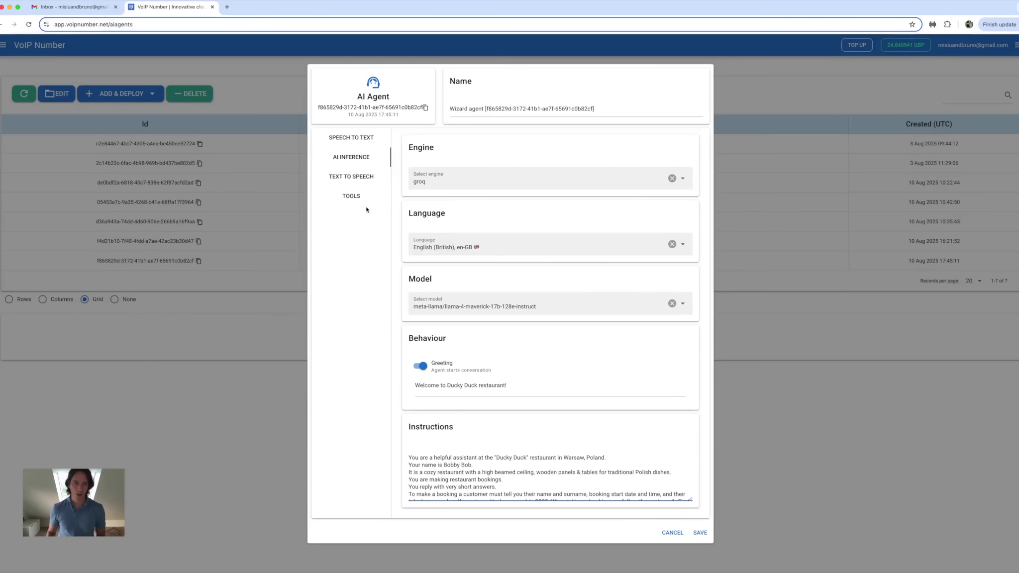
Enable the Google calendar and Webhook destinations for the Appointment booking tool.
left_click(363, 202)
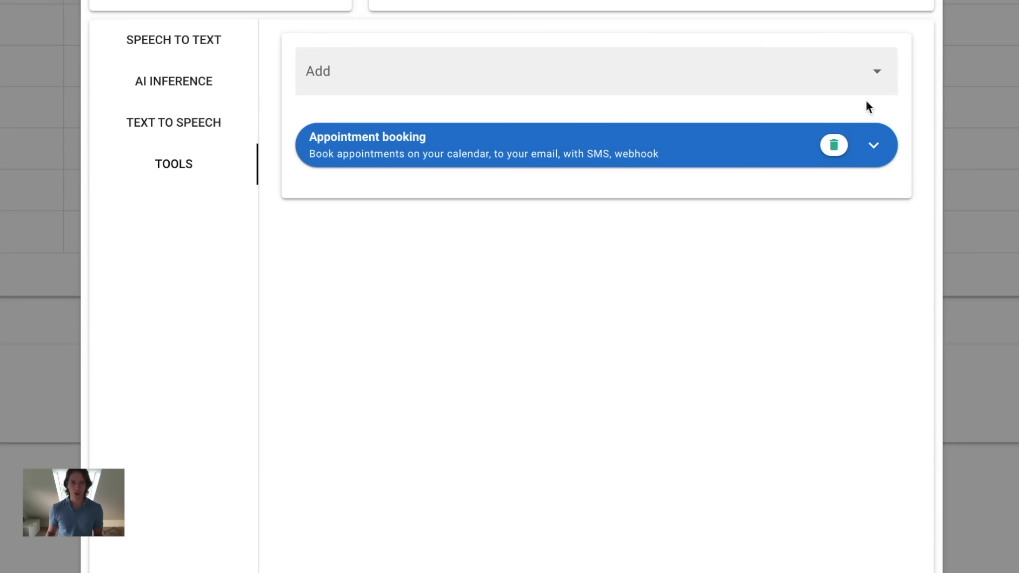
left_click(871, 146)
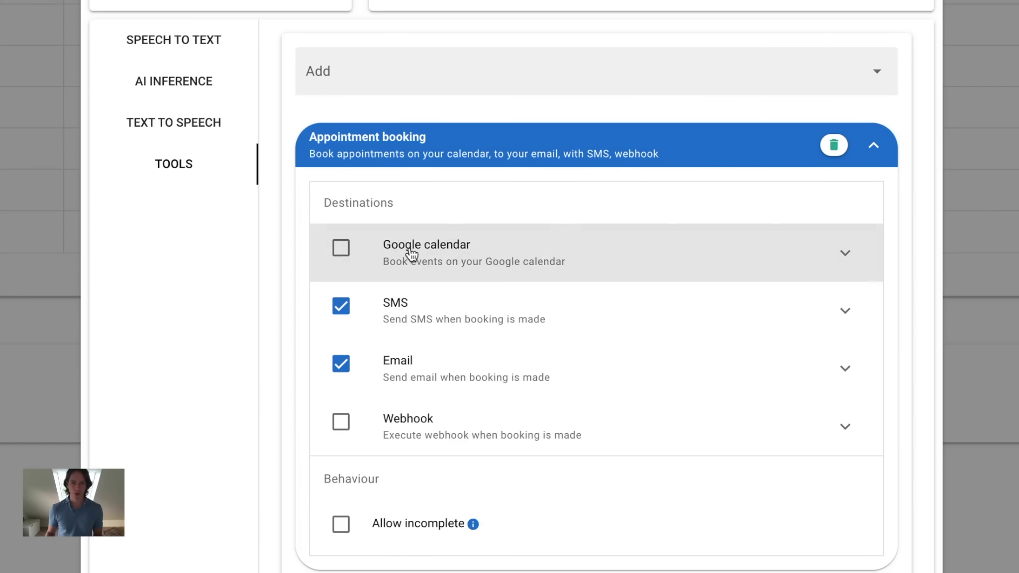
left_click(342, 249)
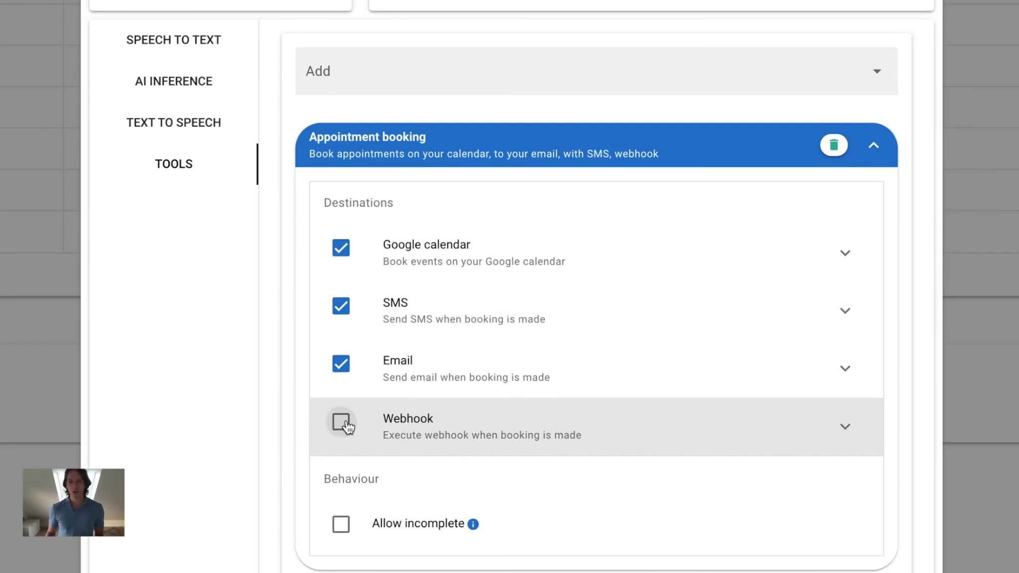
left_click(342, 423)
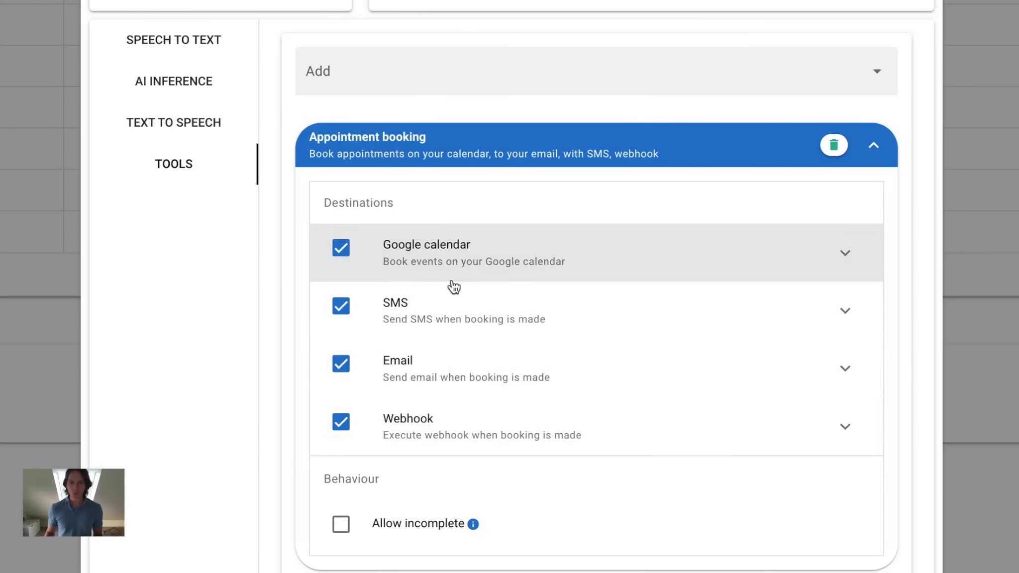
Remove the previously linked calendar account from the Google calendar destination.
left_click(846, 255)
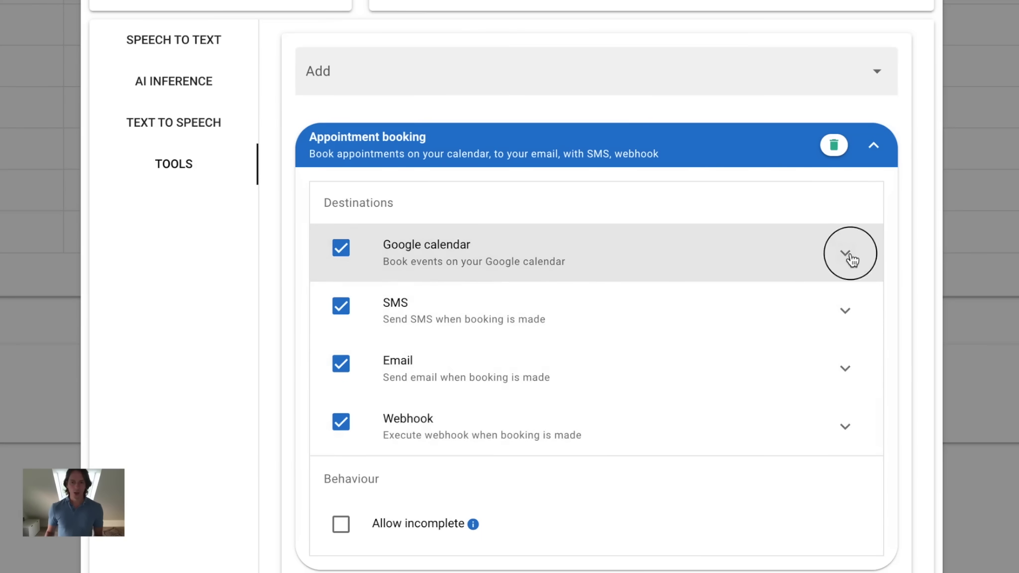
scroll(852, 259, "down", 2)
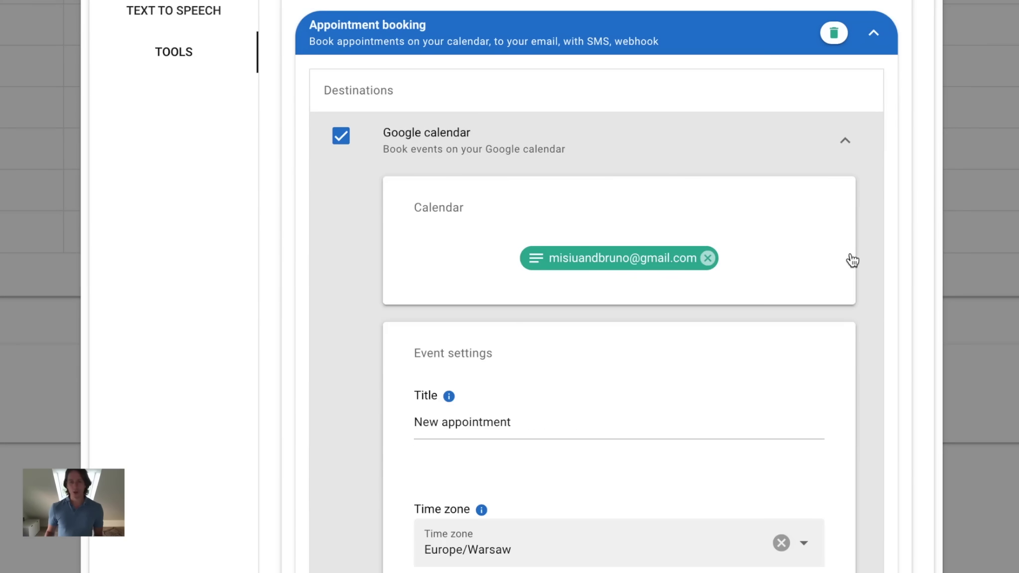
left_click(708, 258)
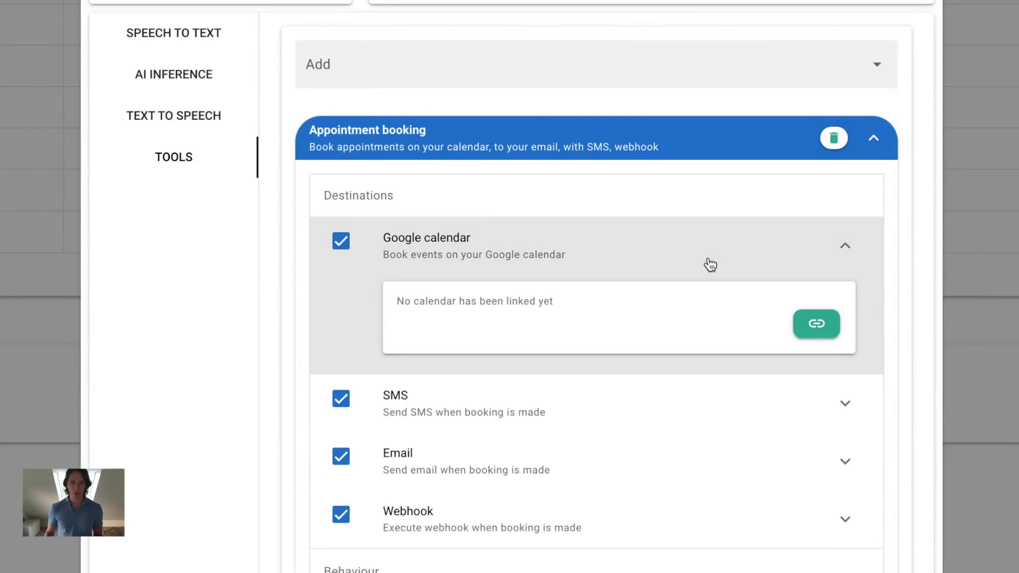
Link a Google account's calendar, choosing the account and confirming access with Dalej.
left_click(825, 337)
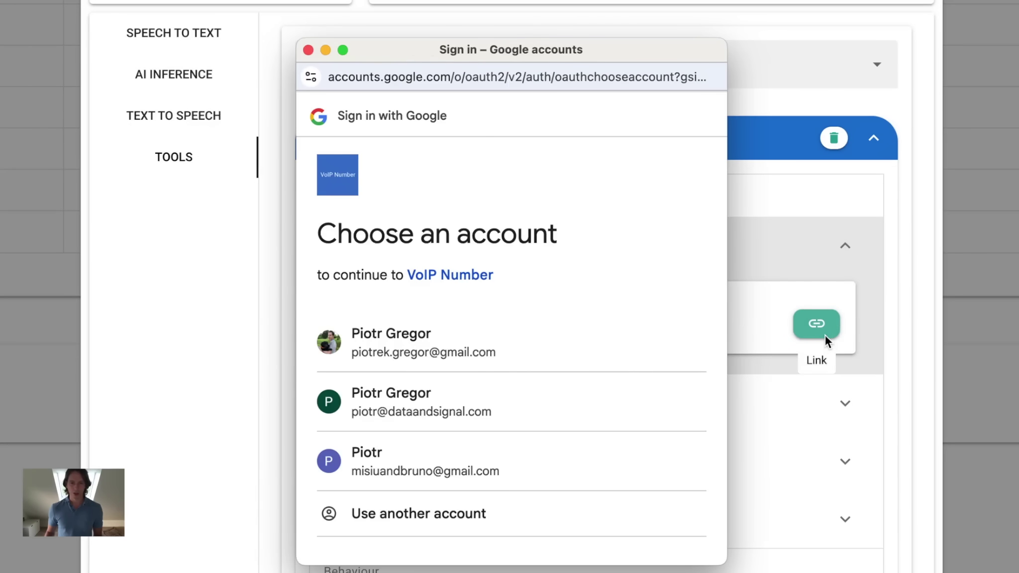
left_click(477, 475)
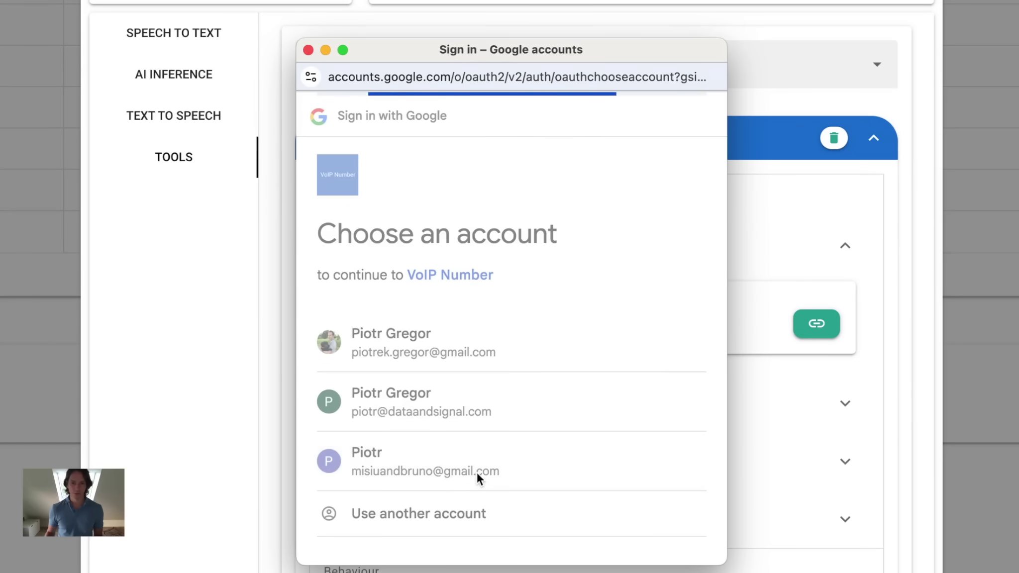
scroll(396, 479, "down", 3)
scroll(396, 479, "down", 2)
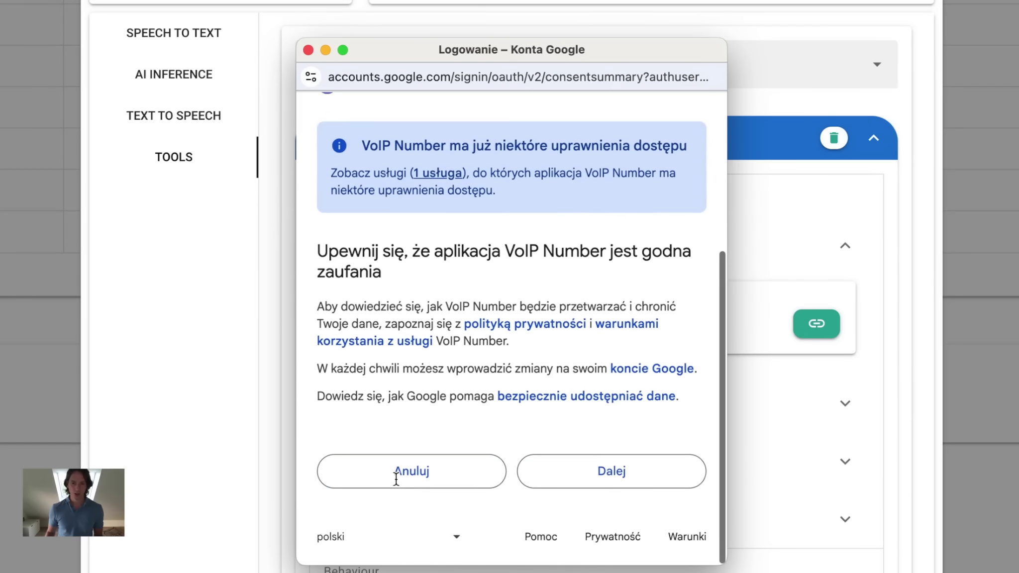
left_click(596, 481)
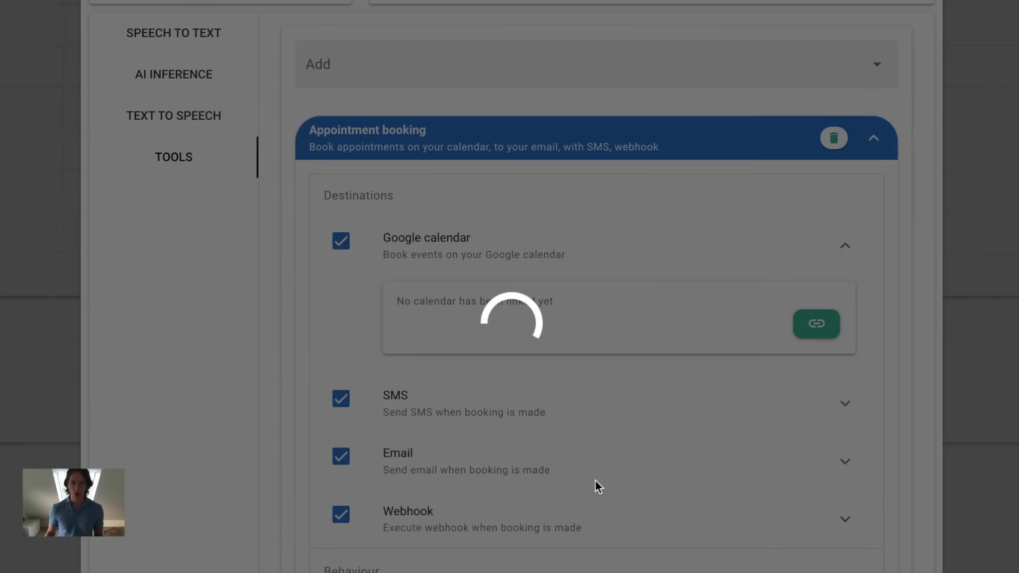
Change the calendar event title to 'New cool appointment'.
scroll(596, 481, "down", 2)
scroll(596, 486, "down", 5)
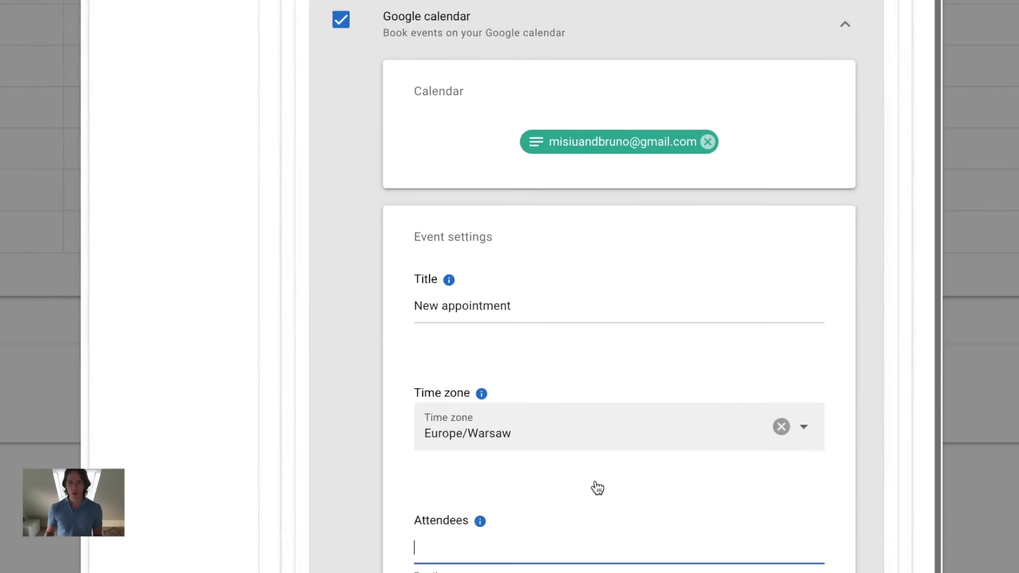
left_click(440, 154)
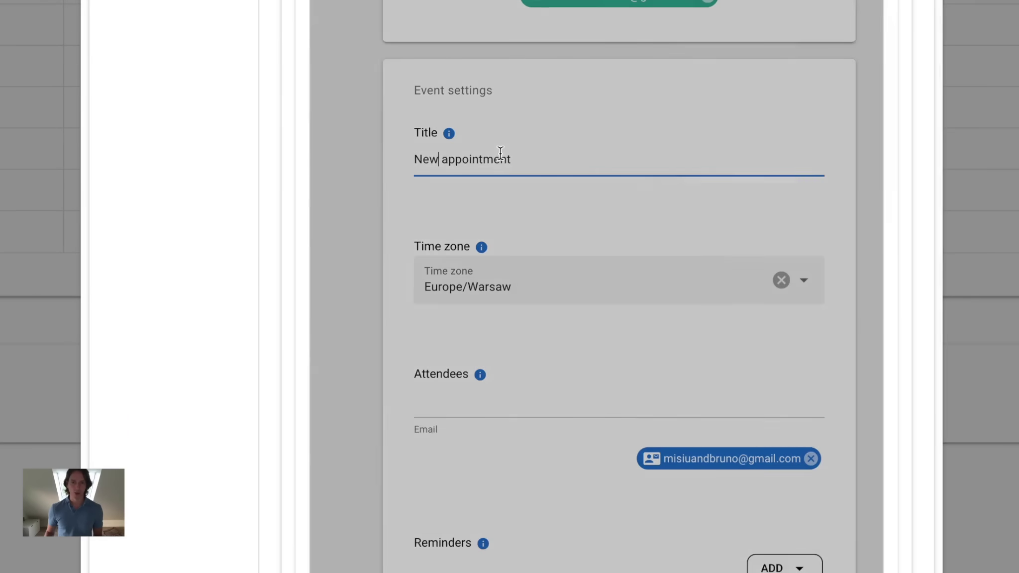
scroll(501, 152, "down", 1)
type("cool")
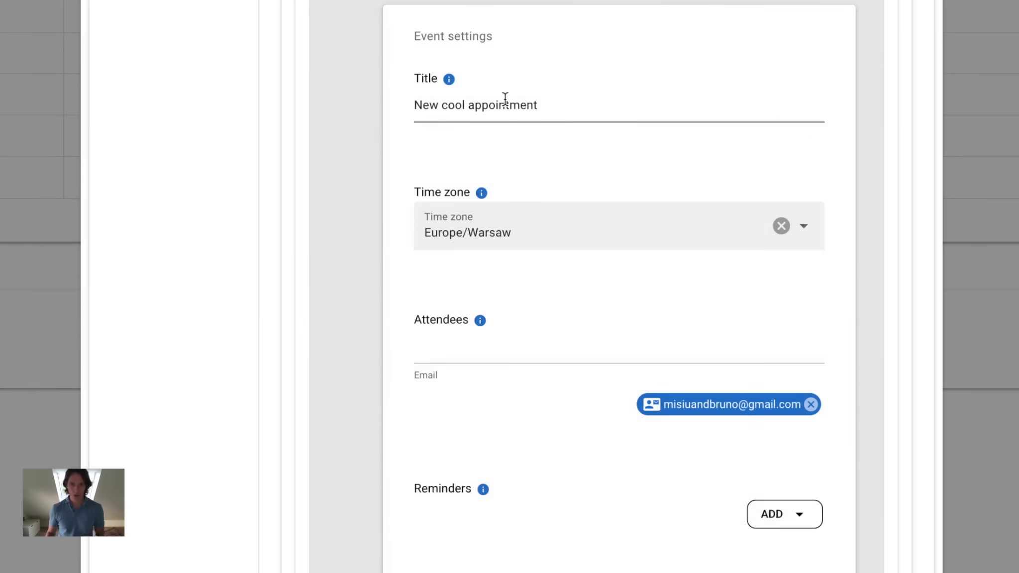
left_click(551, 140)
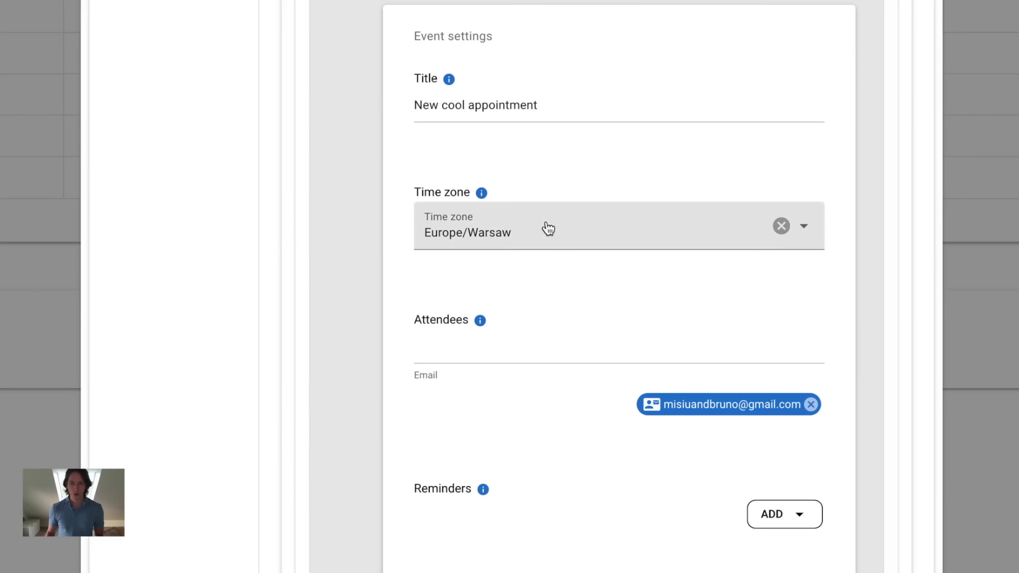
scroll(548, 229, "up", 1)
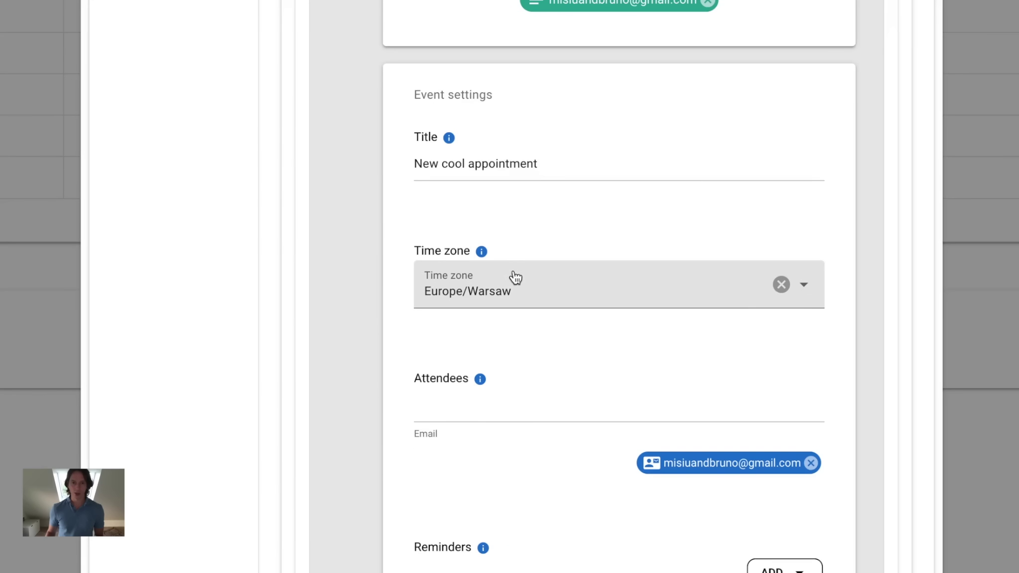
Add the suggested e-mail address as a second event attendee.
left_click(516, 398)
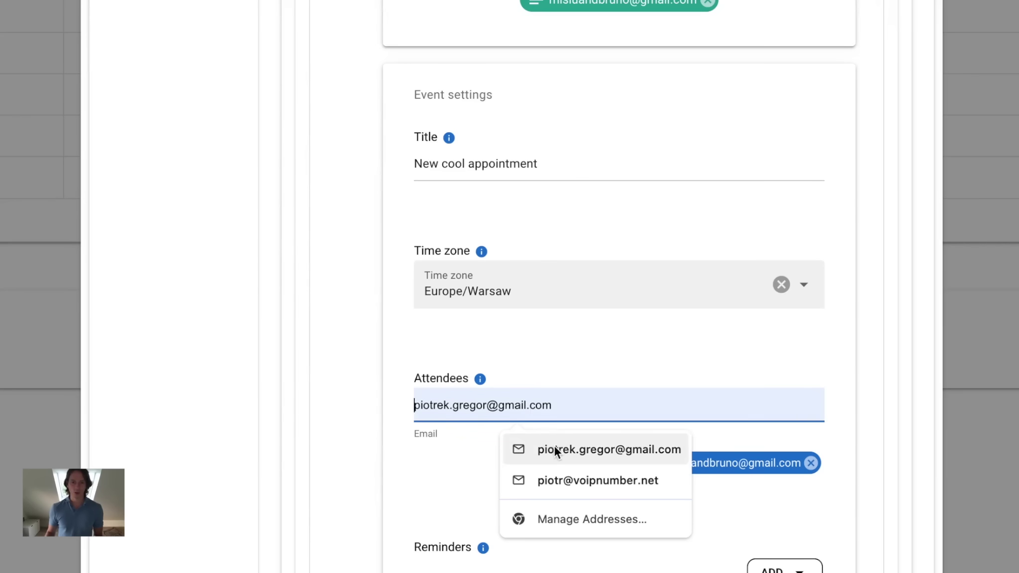
left_click(556, 451)
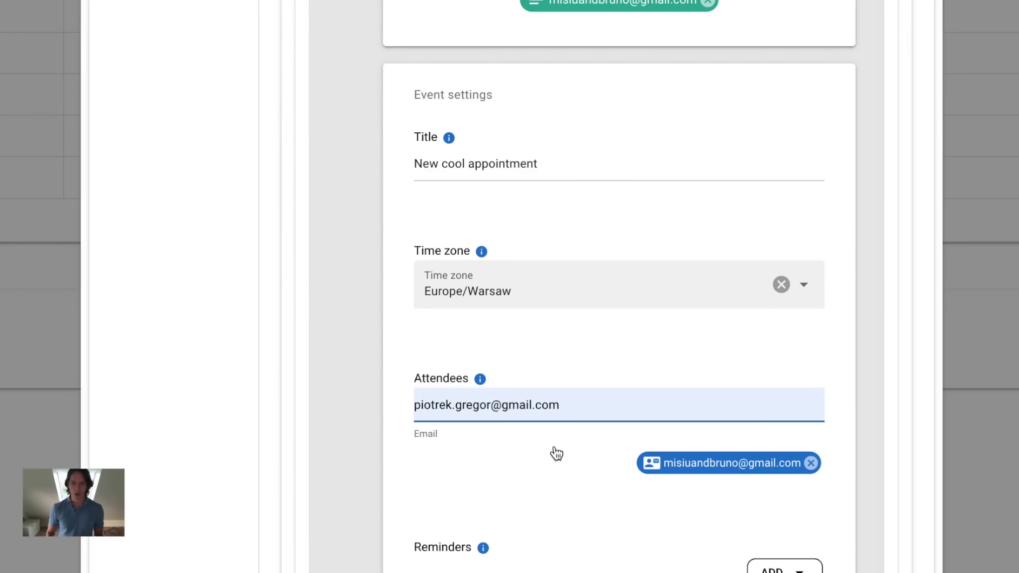
key("Return")
scroll(687, 391, "down", 5)
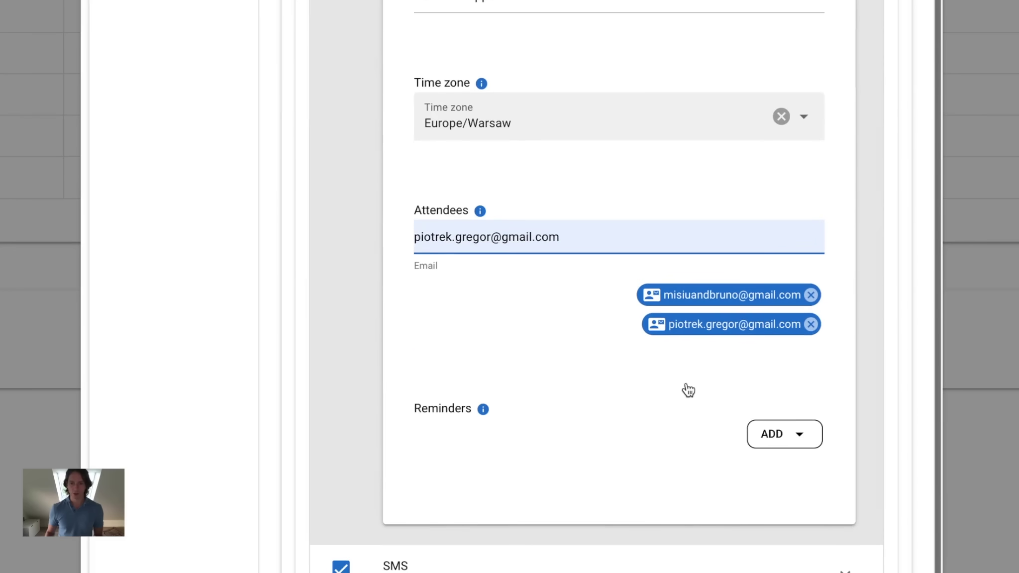
Add a custom Email reminder 1 day before the event.
left_click(796, 373)
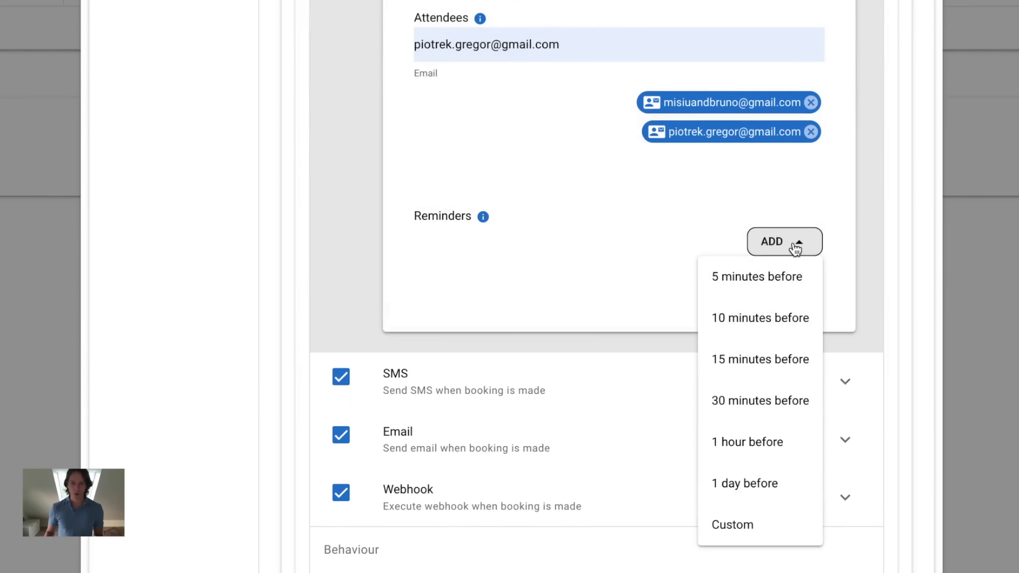
left_click(761, 518)
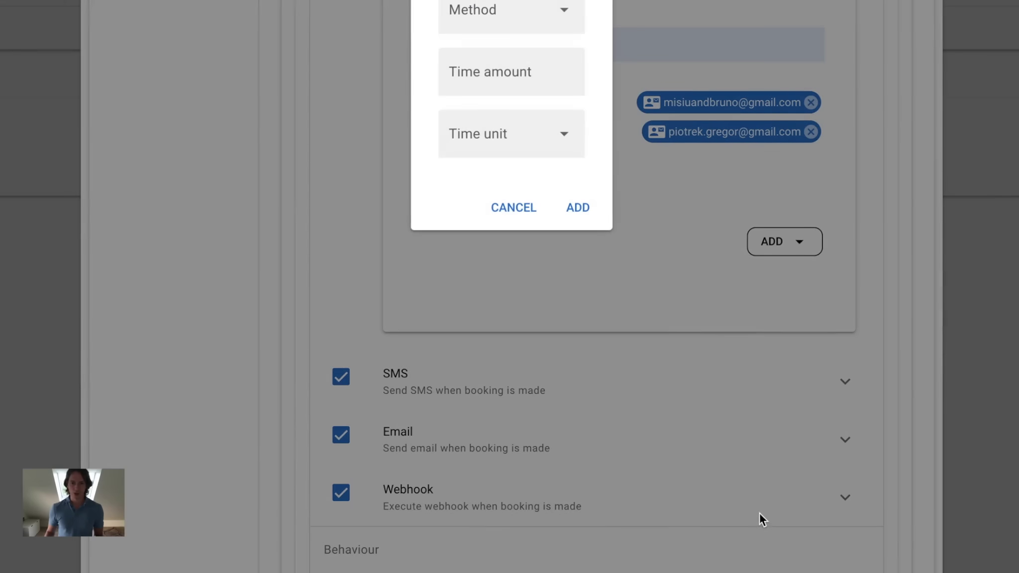
left_click(525, 9)
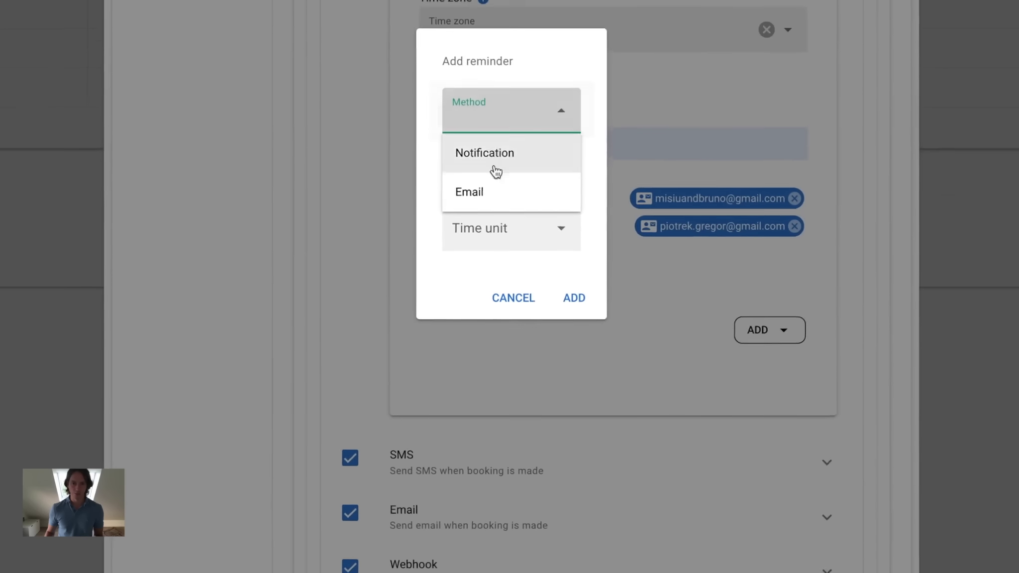
left_click(502, 101)
left_click(520, 189)
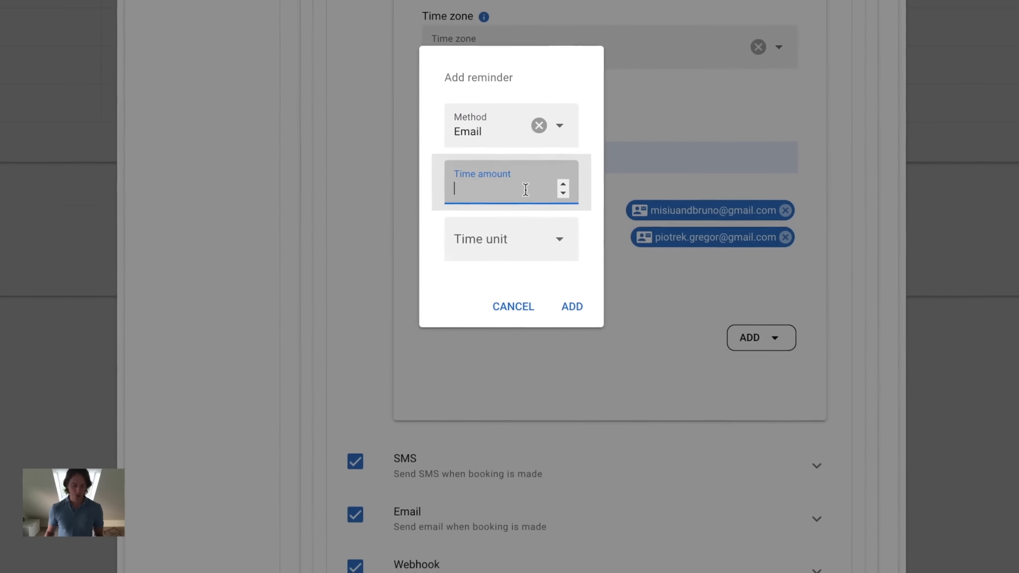
type("1")
left_click(493, 234)
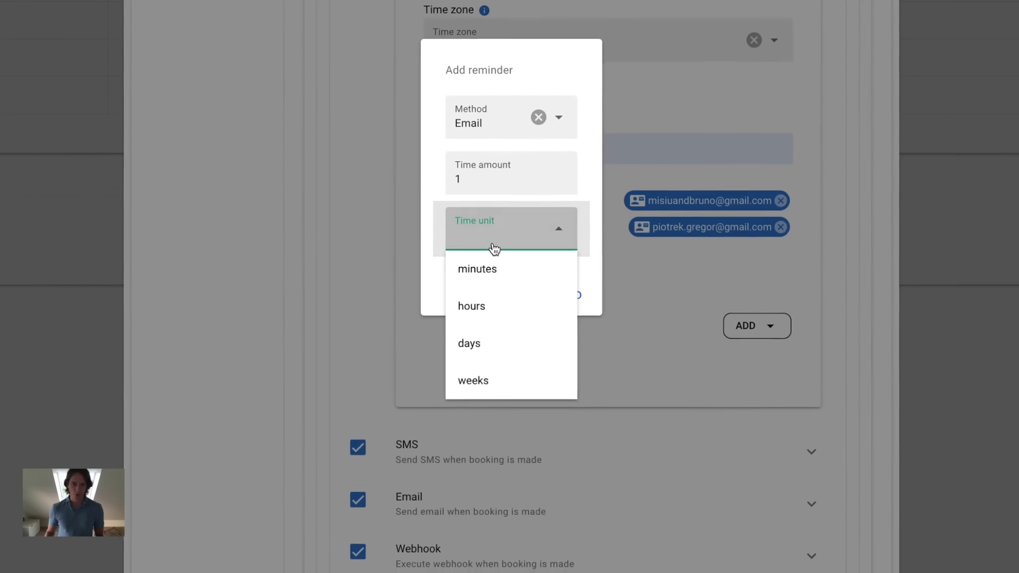
left_click(485, 342)
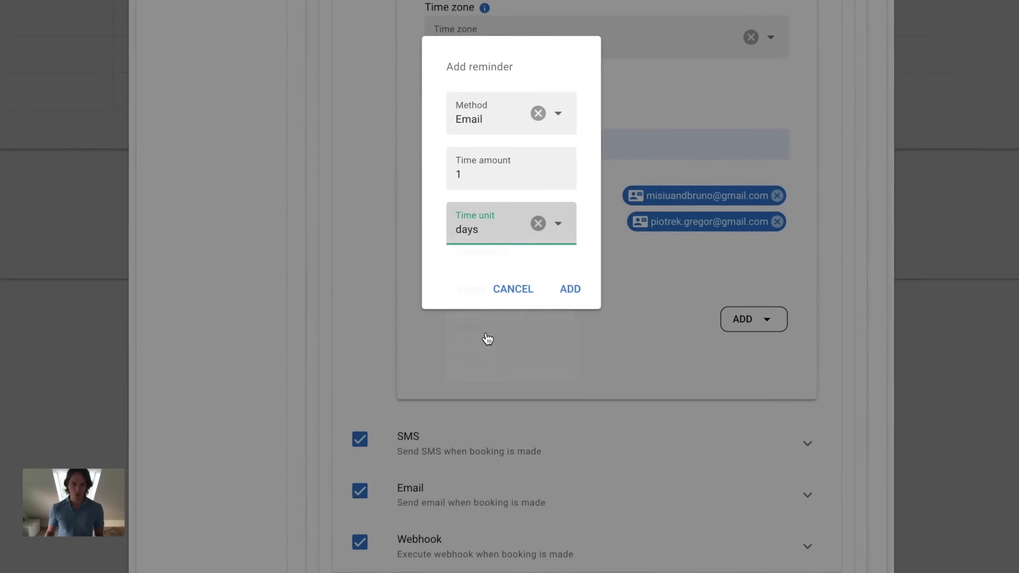
left_click(579, 292)
Add a second custom Email reminder 1 hour before the event.
left_click(766, 324)
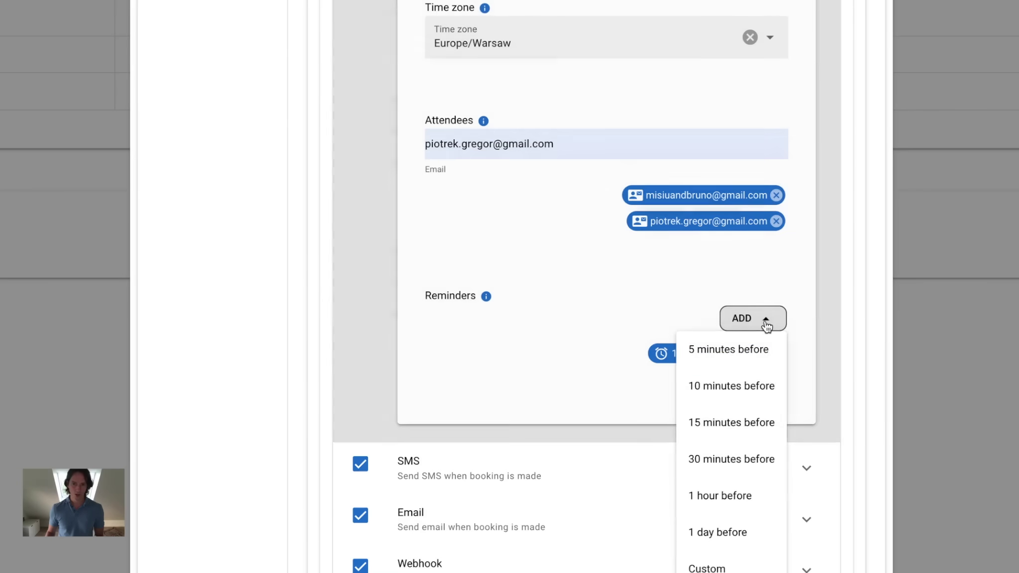
left_click(733, 567)
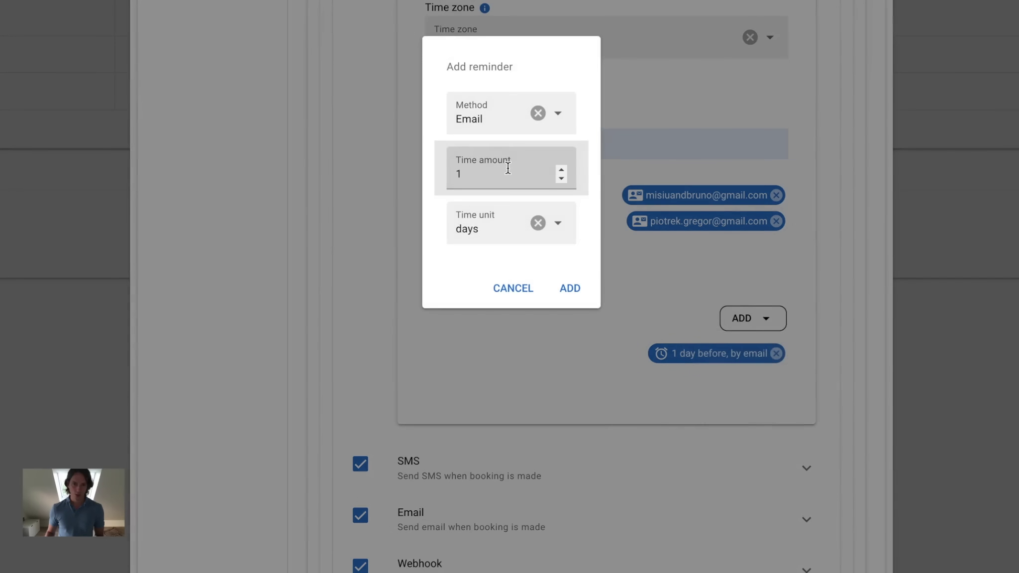
left_click(508, 168)
left_click(503, 223)
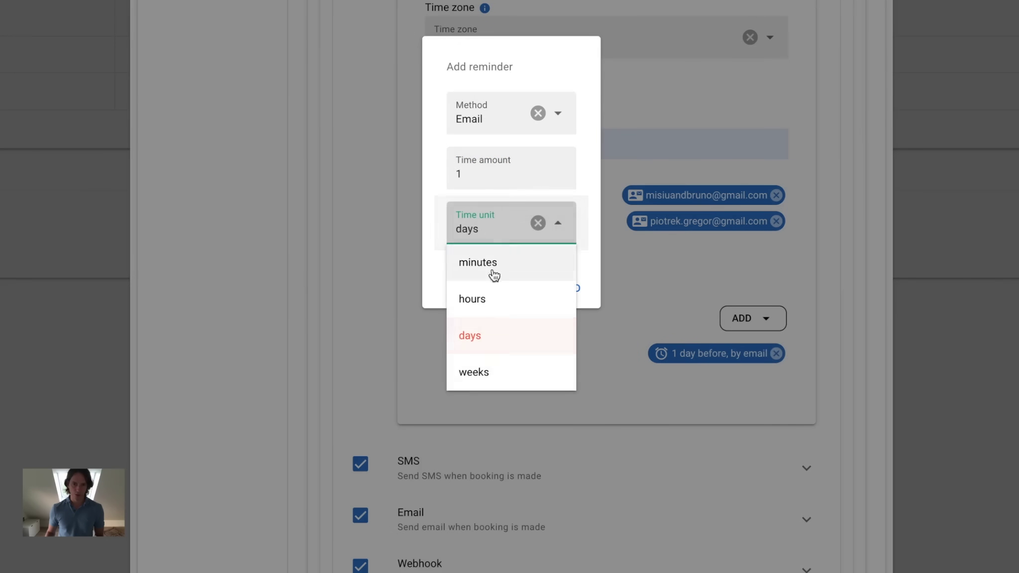
left_click(485, 298)
left_click(569, 288)
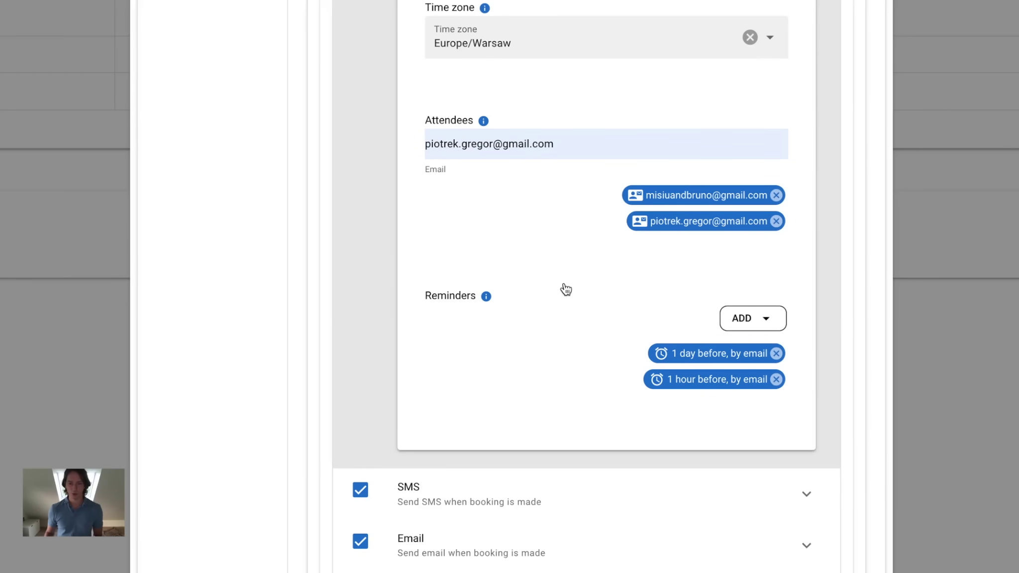
In the SMS notification settings, keep the source number on Auto.
scroll(565, 289, "up", 2)
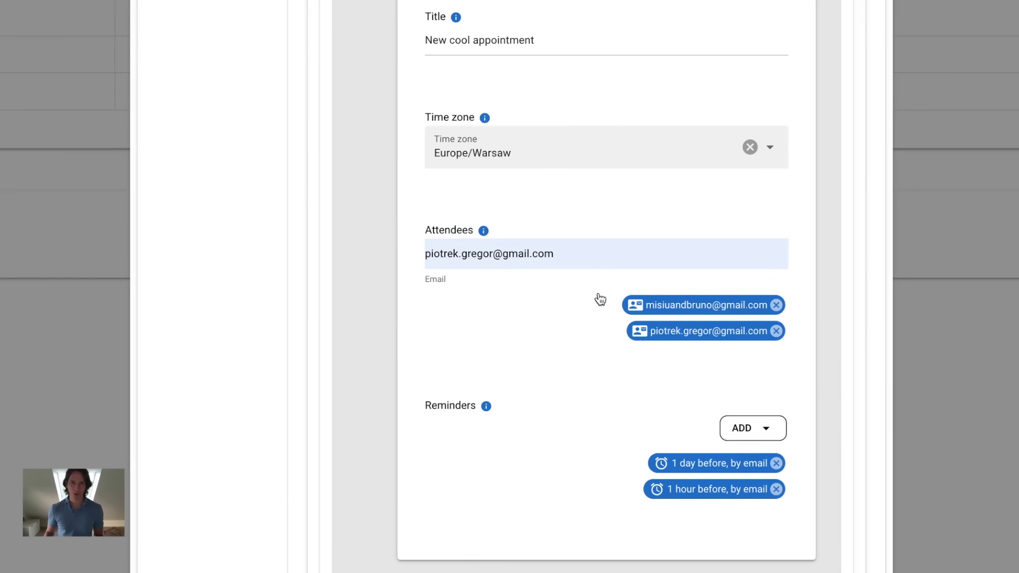
scroll(597, 298, "down", 5)
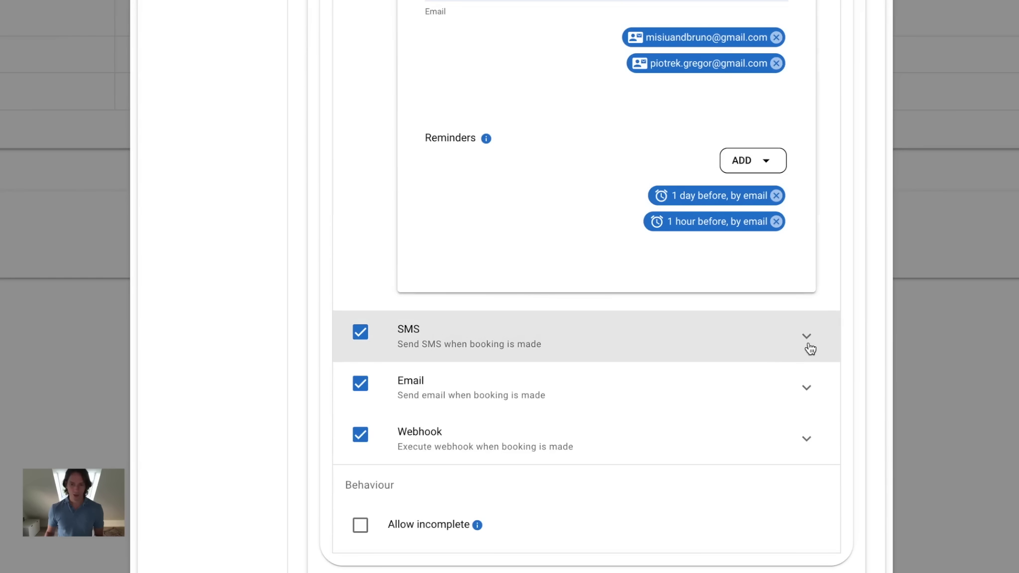
left_click(806, 342)
scroll(639, 478, "down", 4)
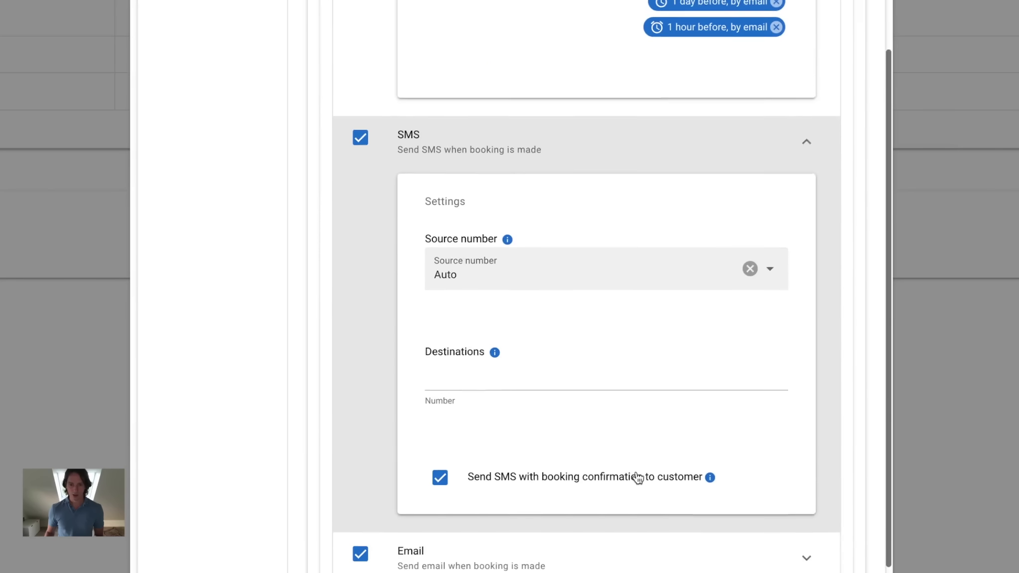
left_click(773, 266)
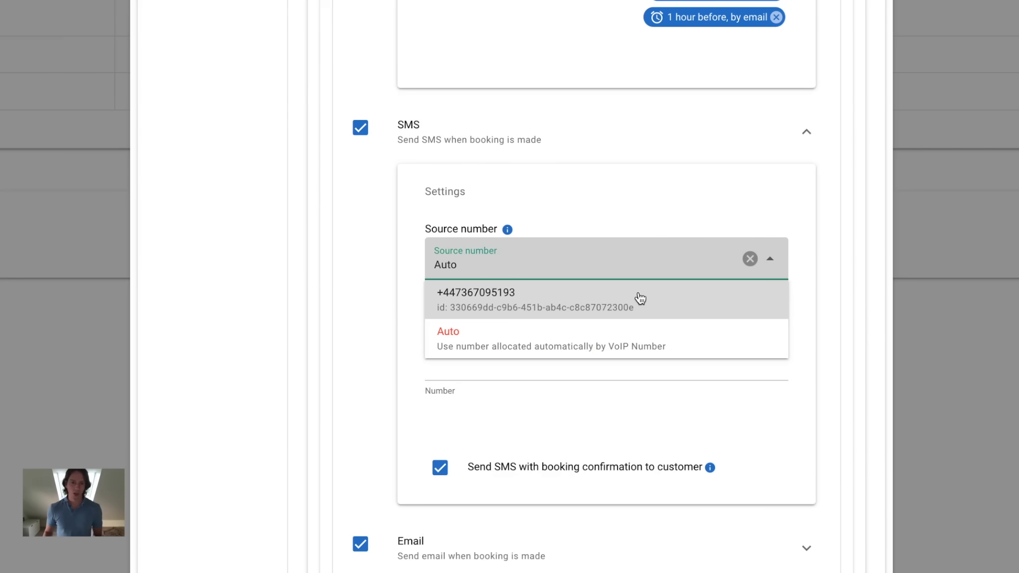
left_click(524, 337)
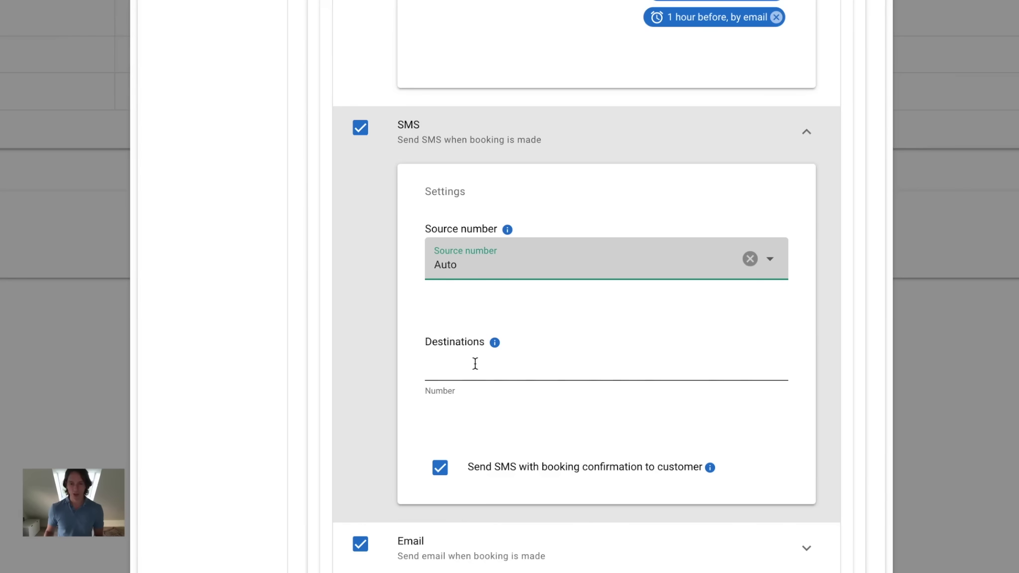
Enter a destination phone number for booking SMS notifications.
left_click(475, 363)
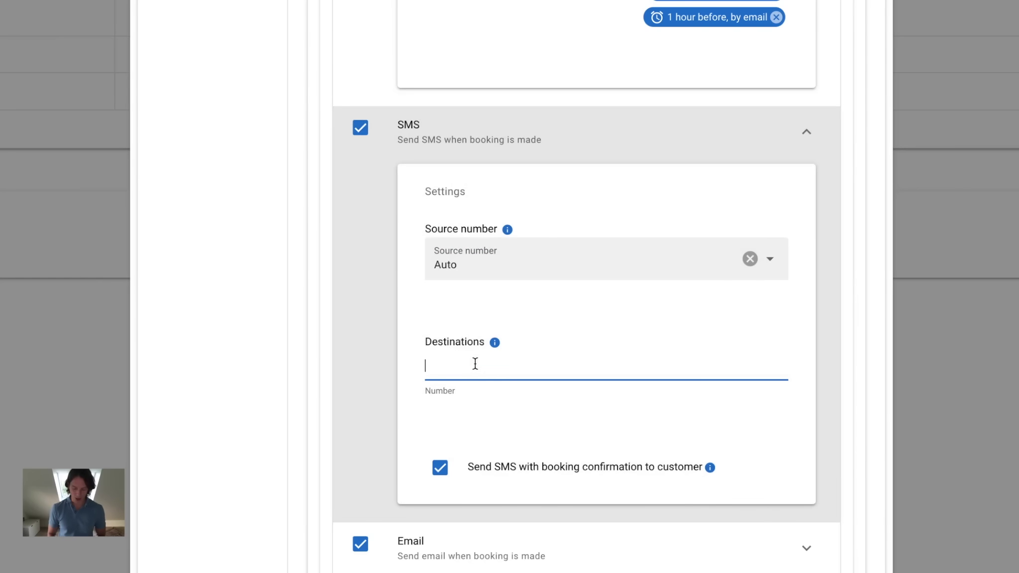
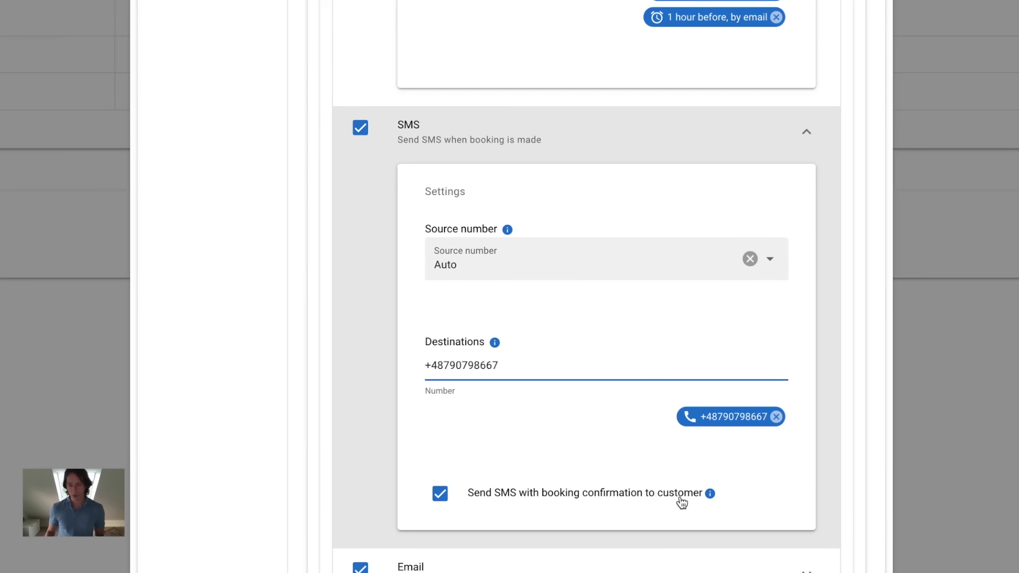
scroll(681, 502, "down", 3)
left_click(807, 399)
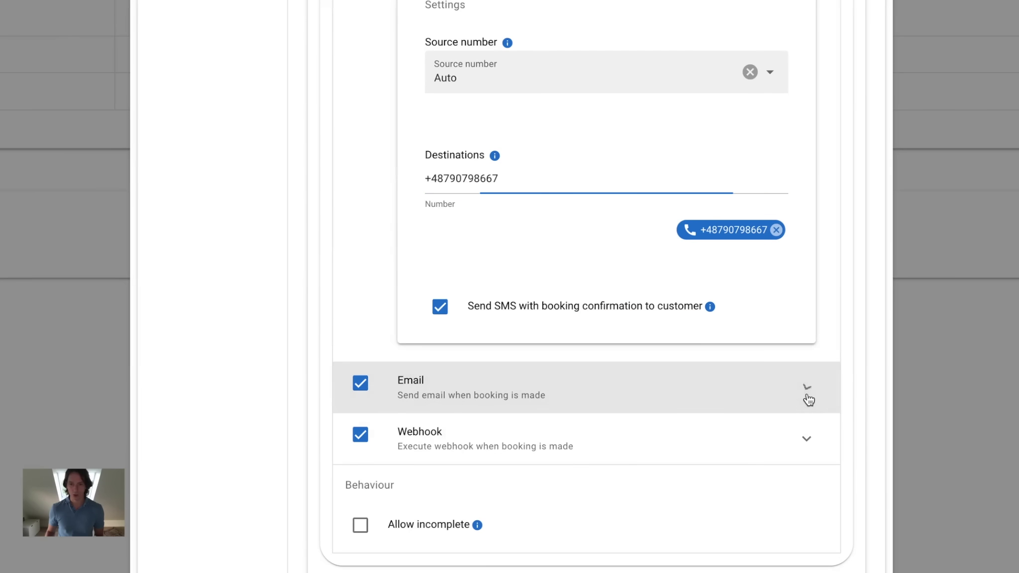
Add the suggested address as a second email attendee, then expand the Webhook settings.
left_click(587, 503)
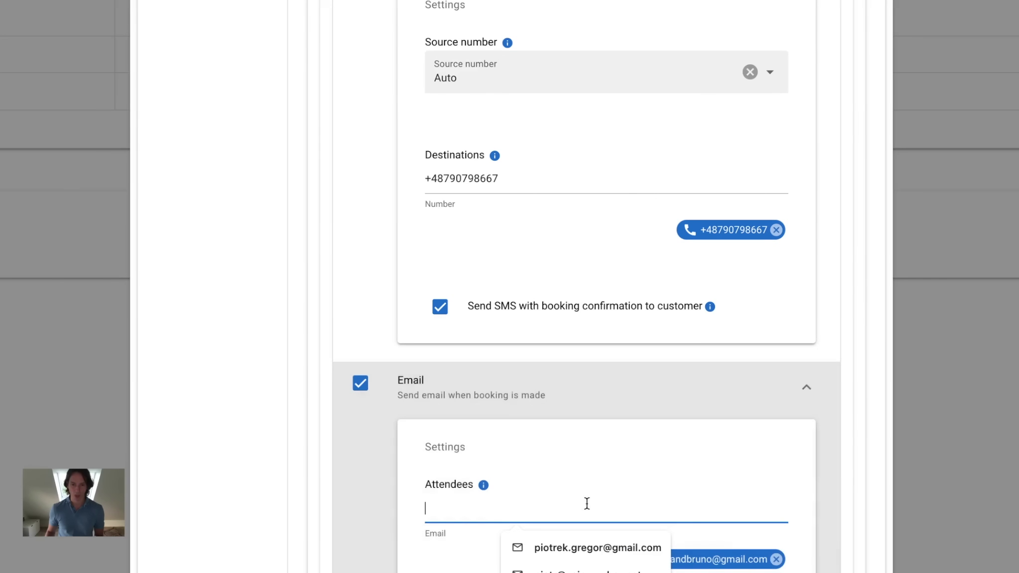
scroll(592, 478, "down", 3)
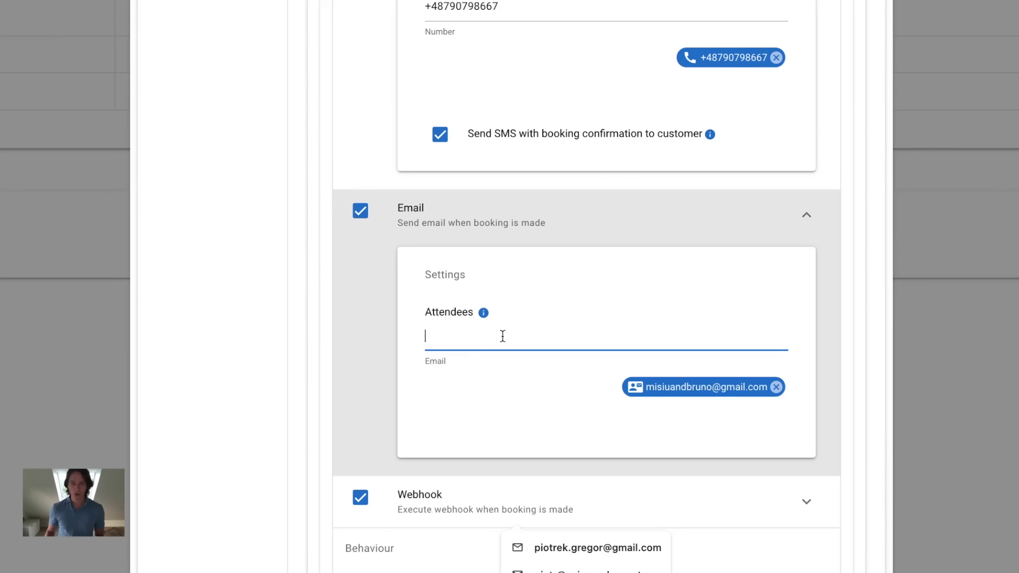
left_click(503, 336)
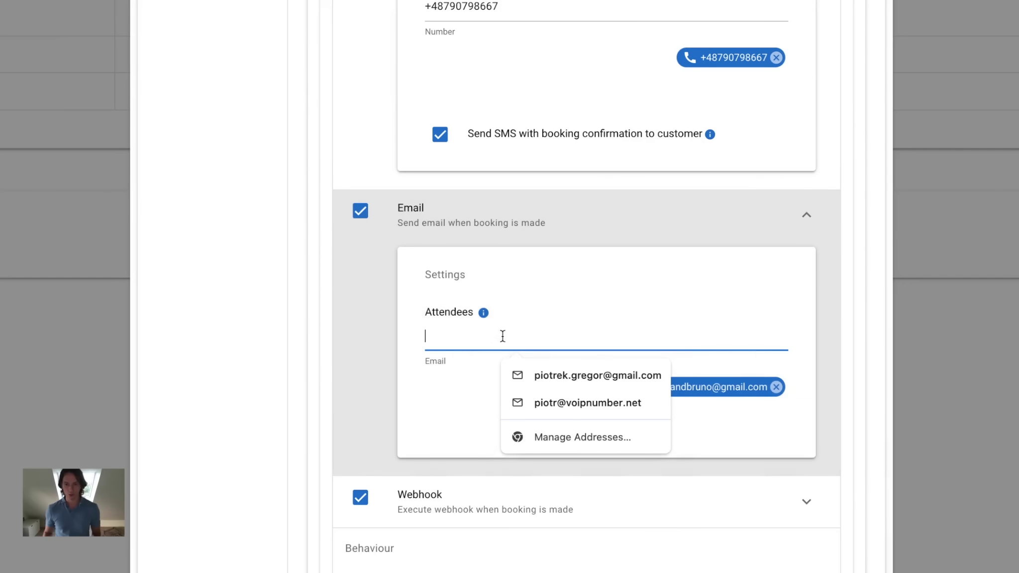
left_click(561, 374)
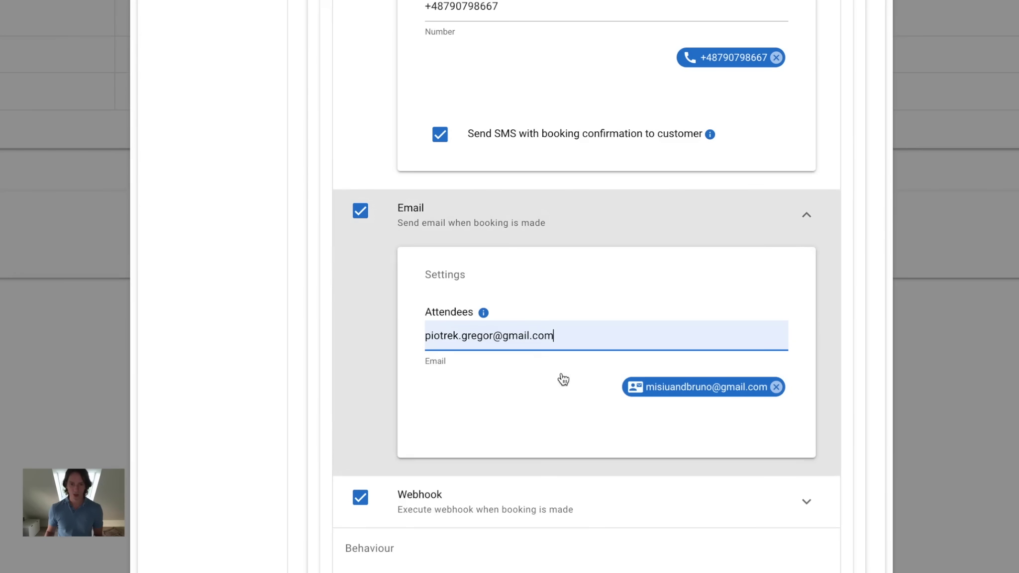
key("Return")
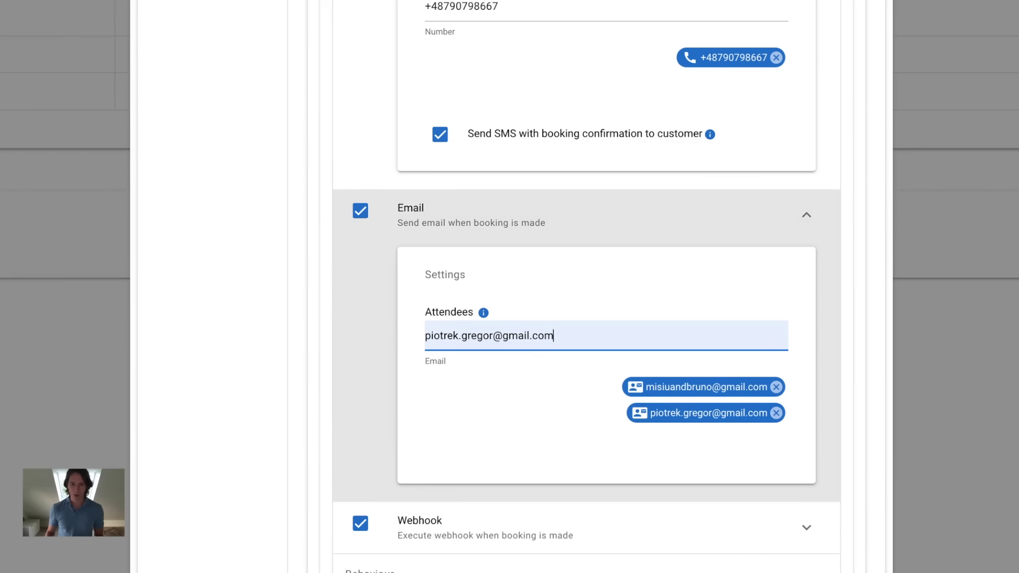
scroll(586, 286, "down", 2)
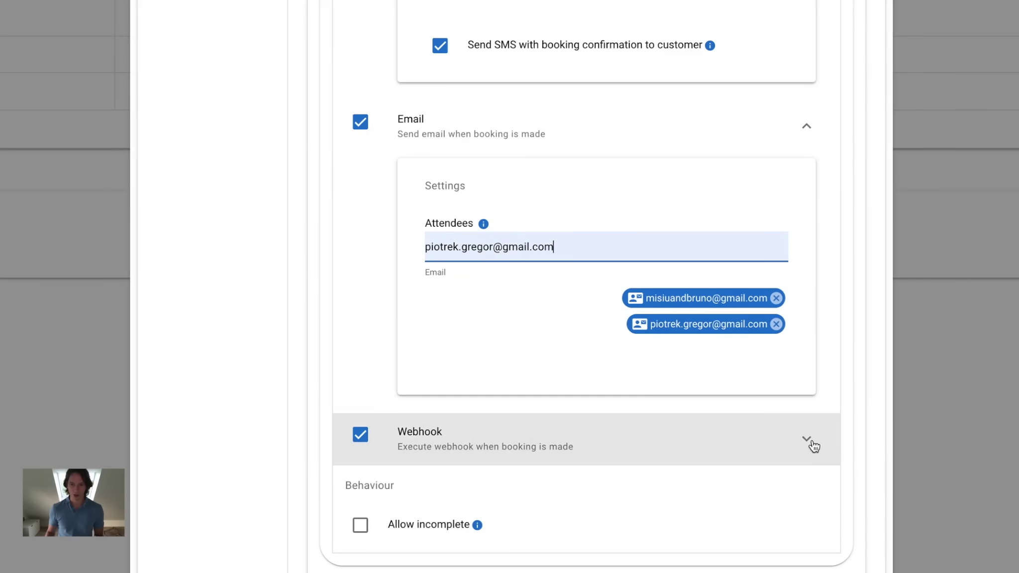
left_click(807, 439)
scroll(601, 409, "down", 3)
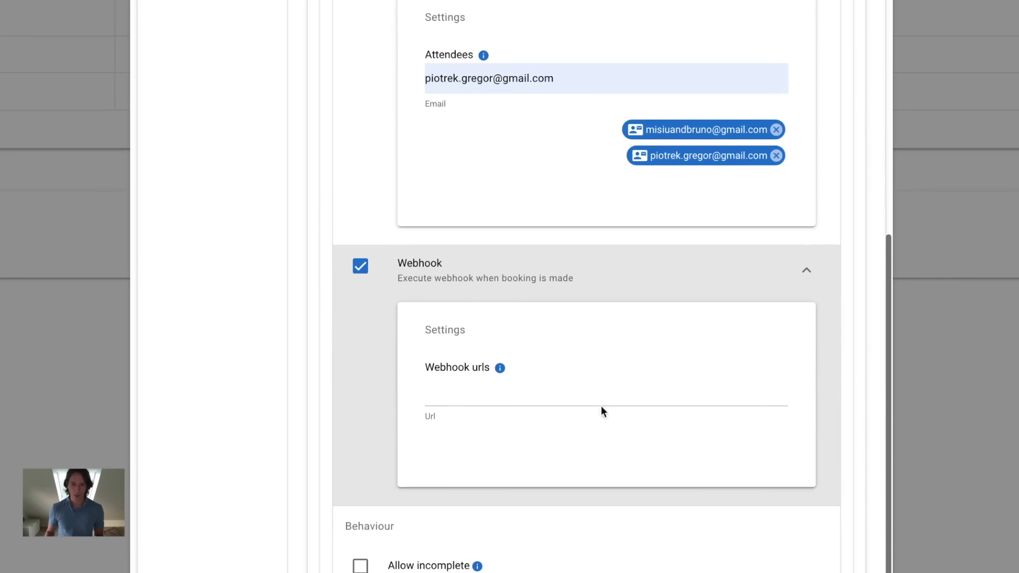
left_click(551, 398)
type("https://")
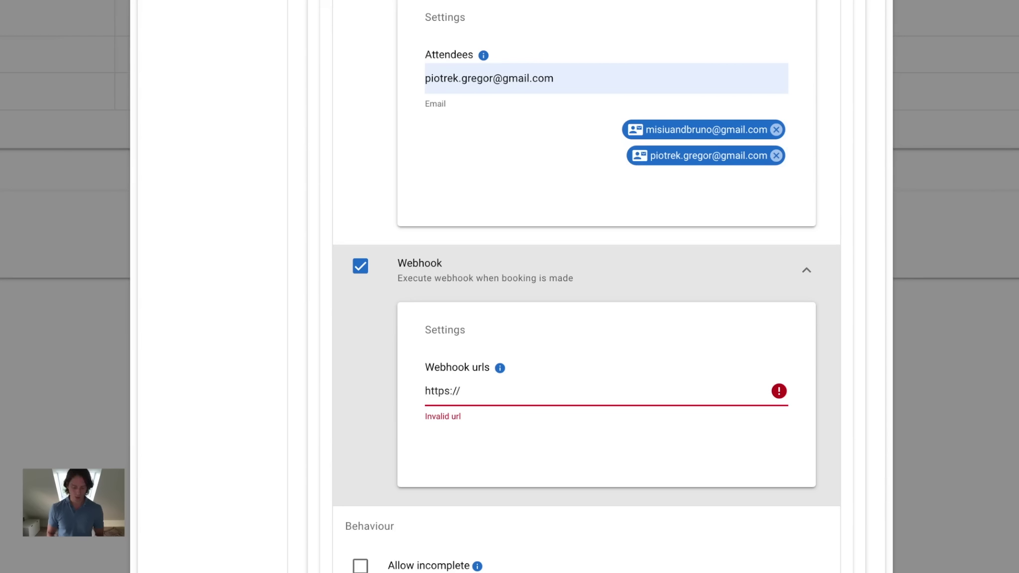
type("example")
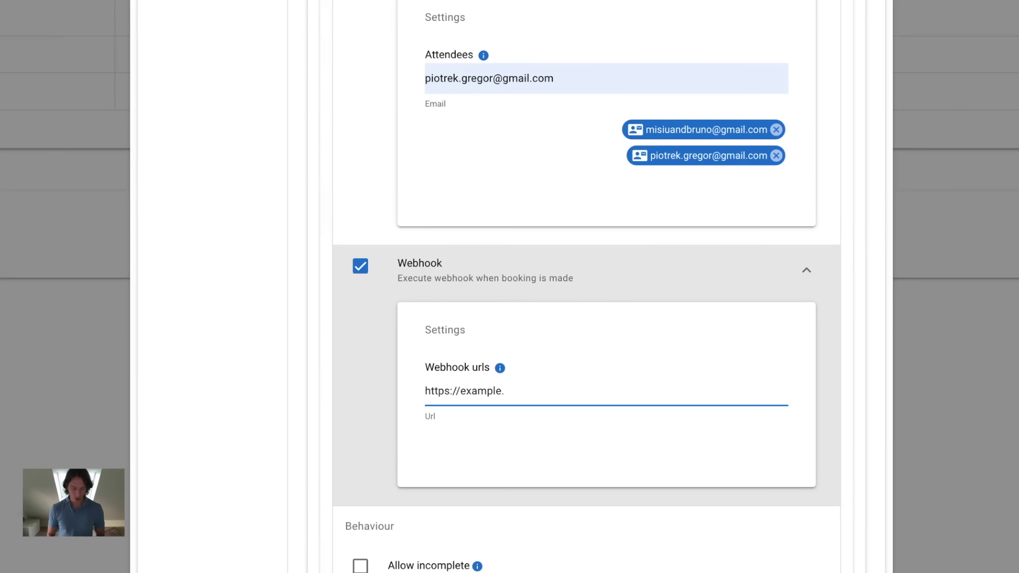
type(".com/event")
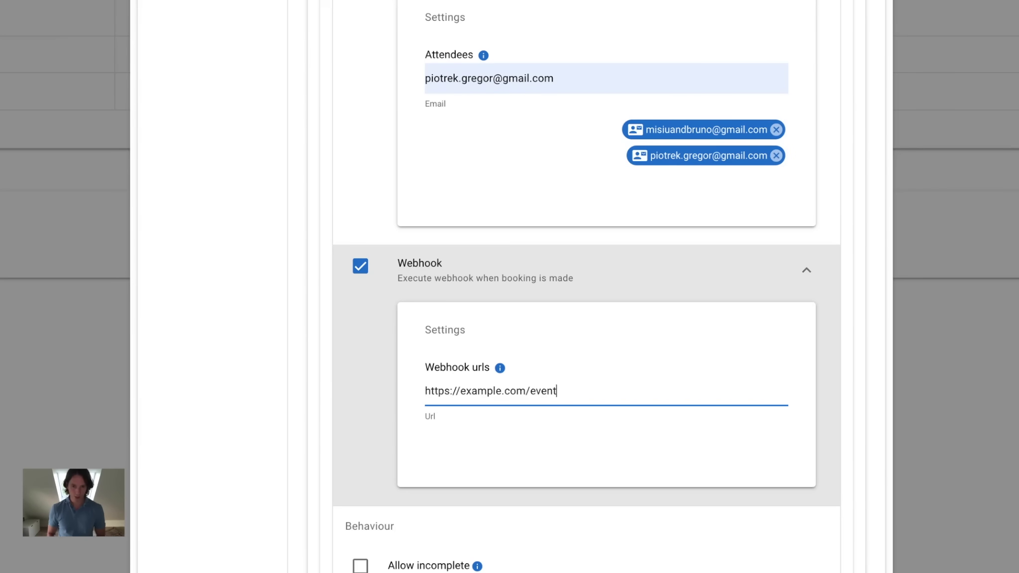
key("Return")
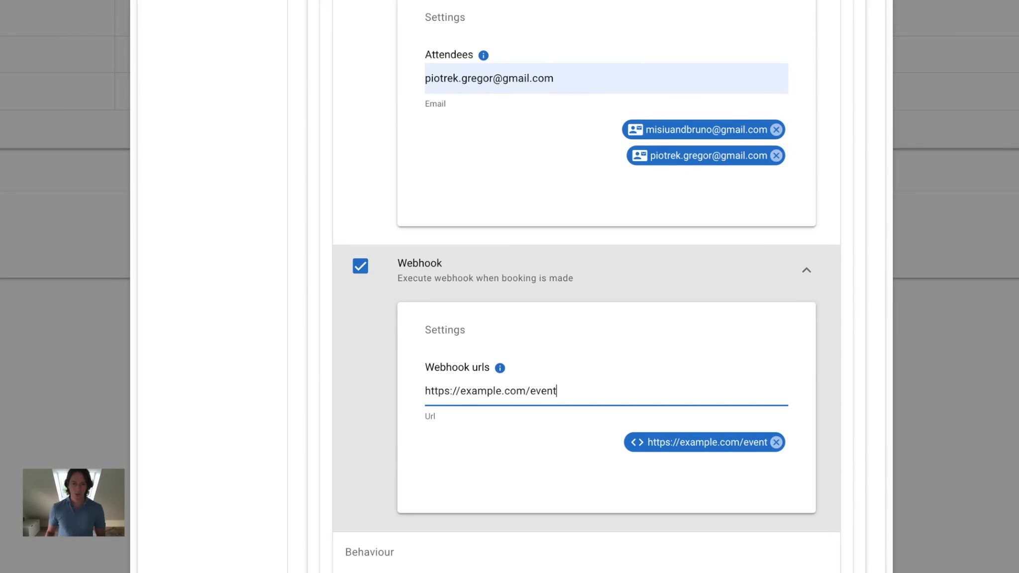
key("Left")
key("Left")
key("Left")
key("Left")
key("Left")
key("Left")
key("Left")
key("BackSpace")
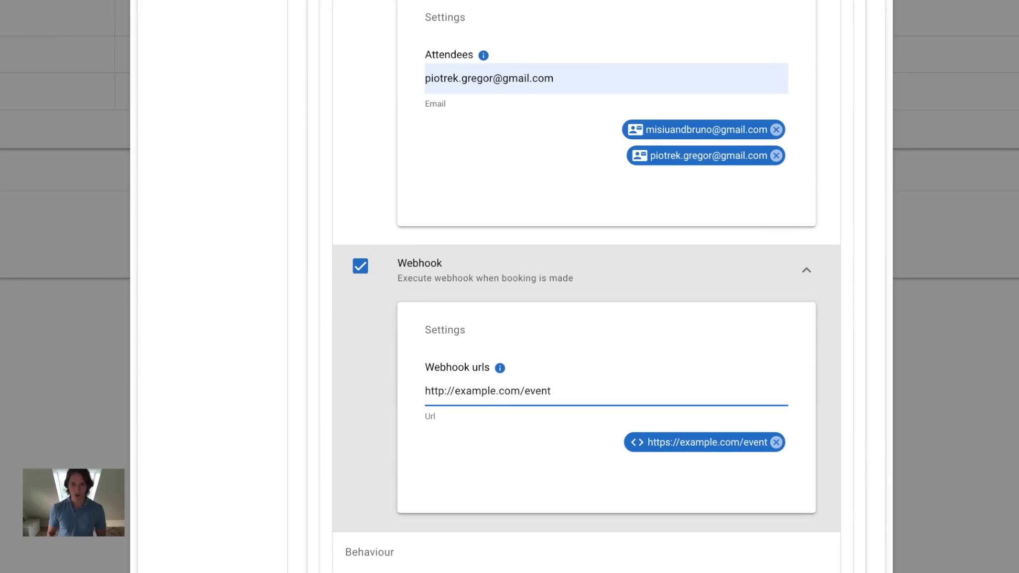
key("Right")
key("Right")
key("Right")
key("Right")
key("Right")
key("Right")
type("v2/")
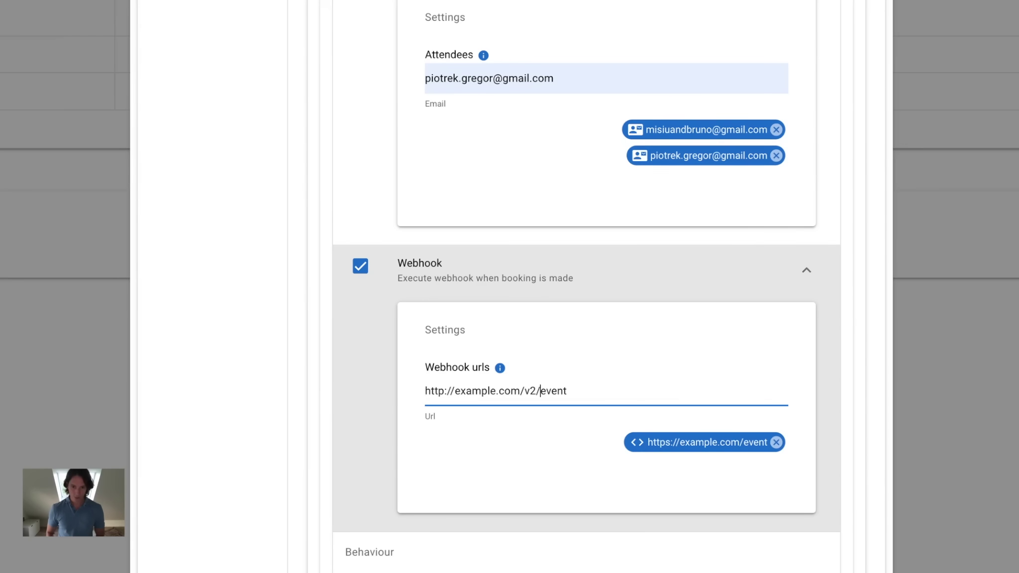
key("Return")
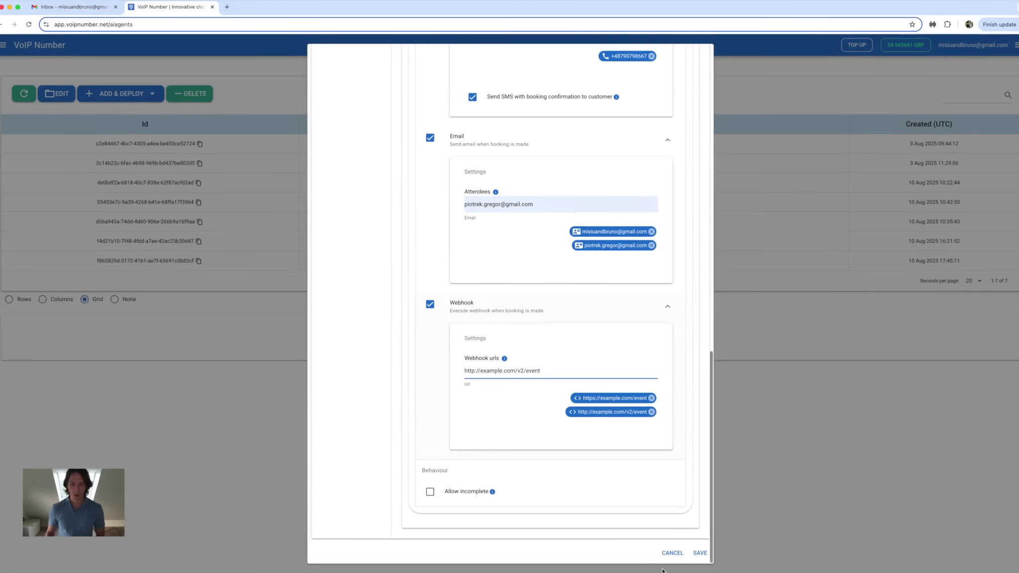
Save the Wizard agent's booking settings and reopen the latest Wizard agent for editing.
left_click(700, 553)
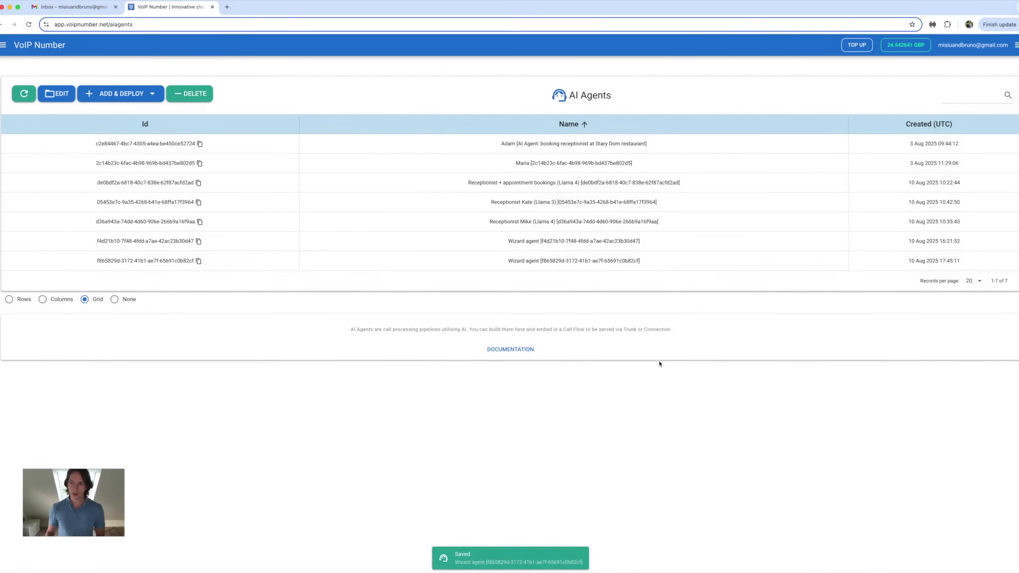
left_click(777, 265)
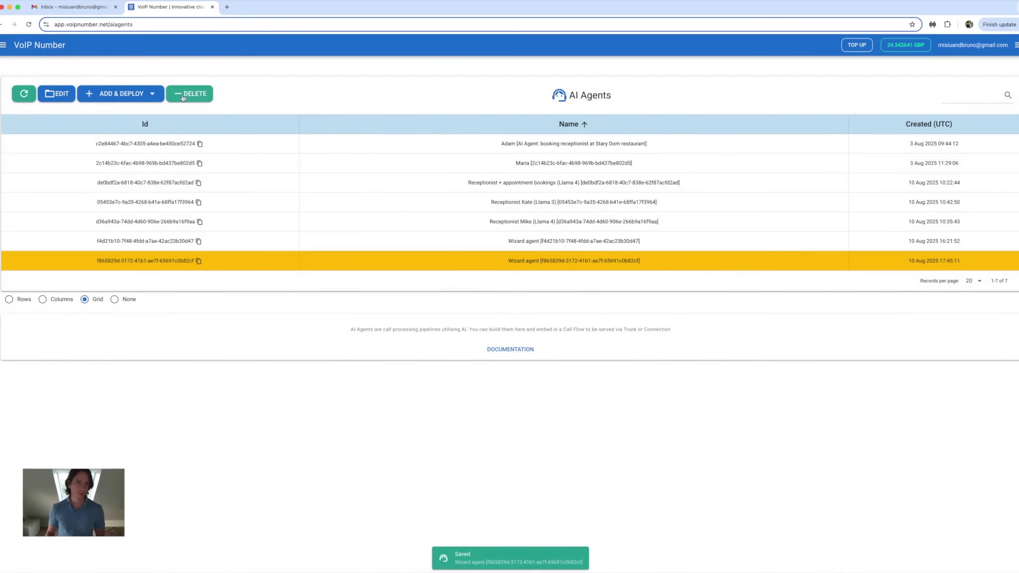
left_click(57, 94)
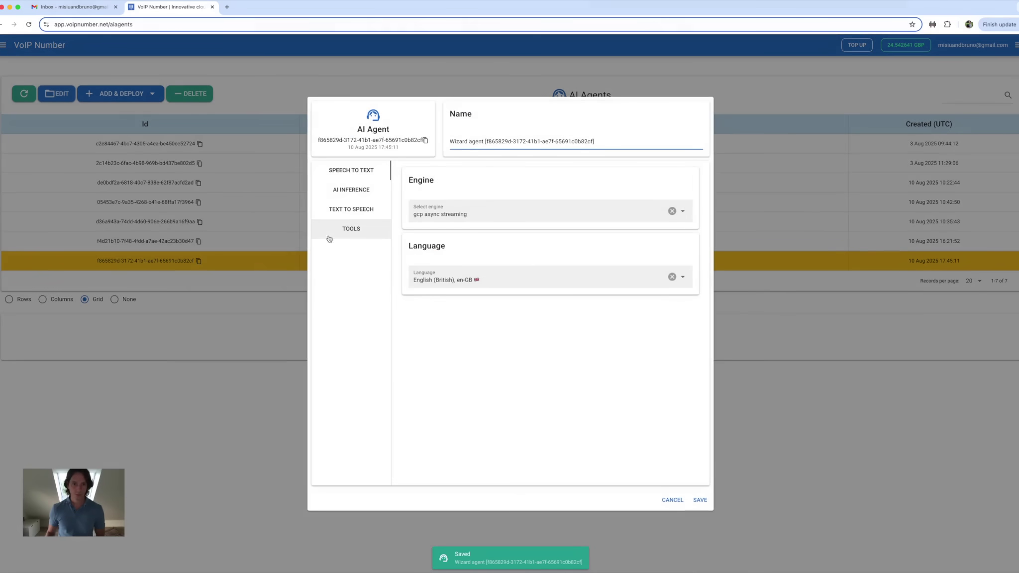
Confirm the Appointment booking destinations under Tools, close without changes, and return to the dashboard.
left_click(346, 230)
left_click(576, 219)
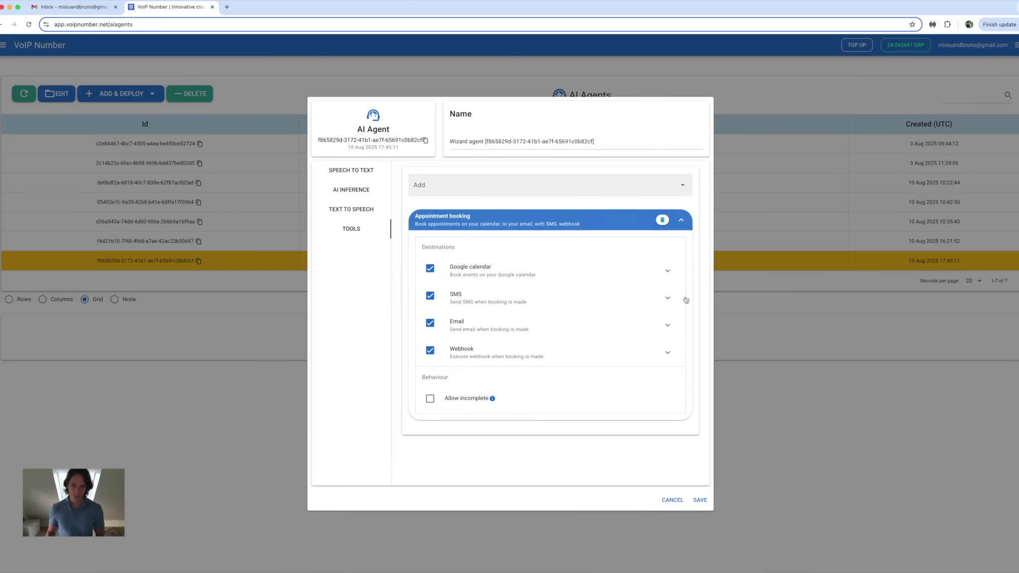
left_click(672, 500)
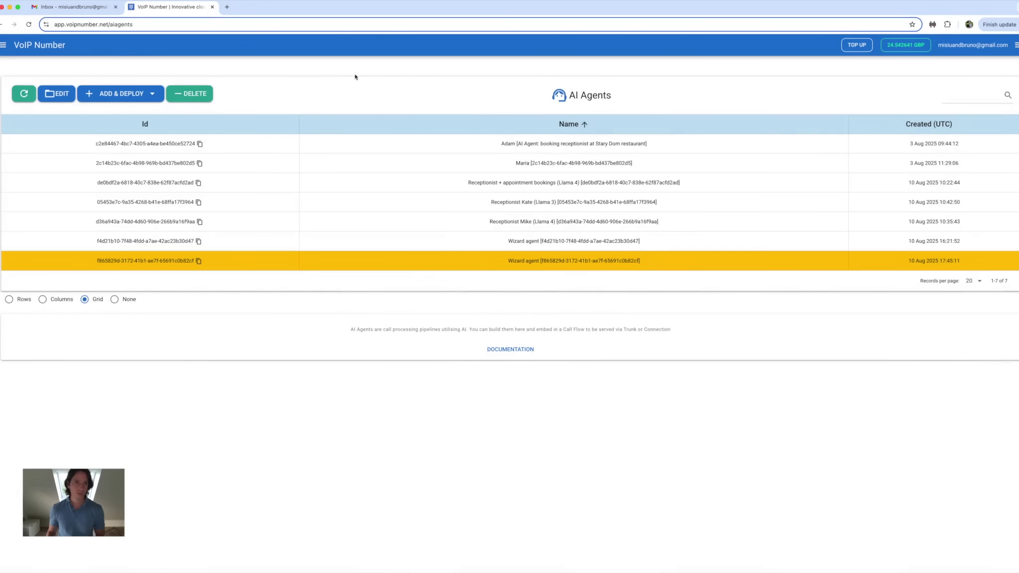
left_click(340, 49)
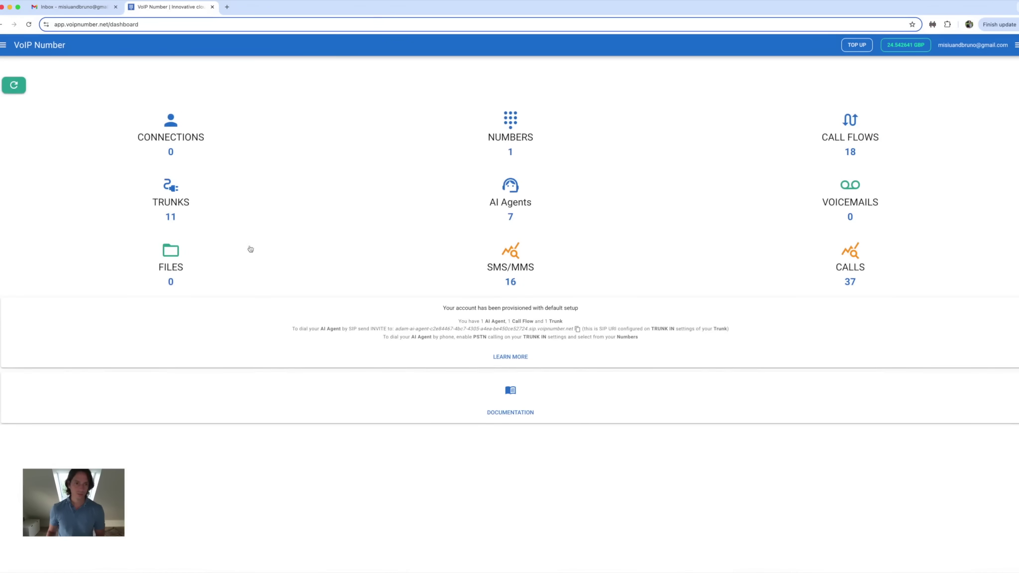
Open the Trunks page while the 2025-08-11T16:00 table booking SMS arrives on the phone.
left_click(177, 194)
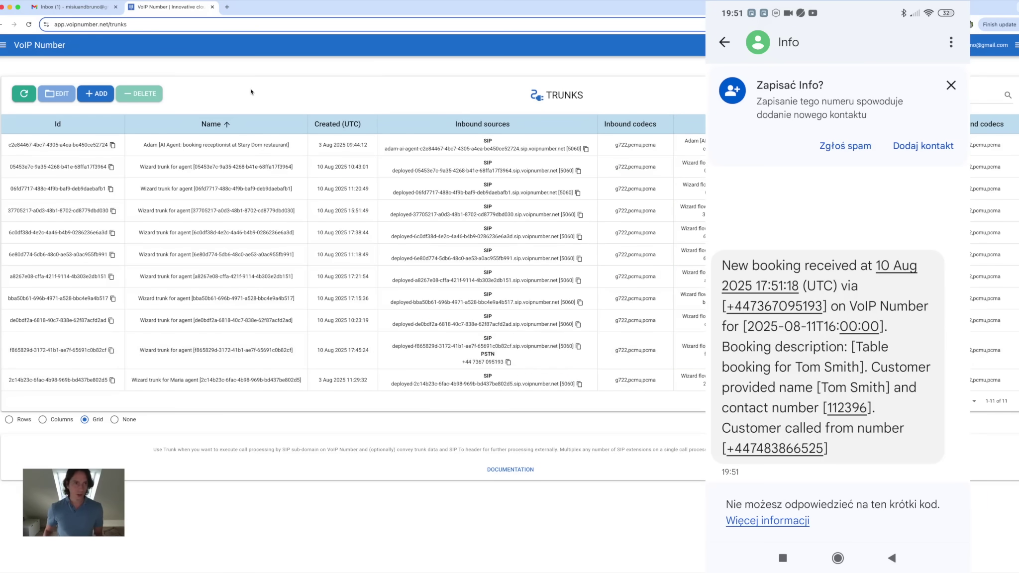
Read VoIP Number's 'New appointment booked' email in the Gmail inbox, scrolling through the booking details.
left_click(87, 10)
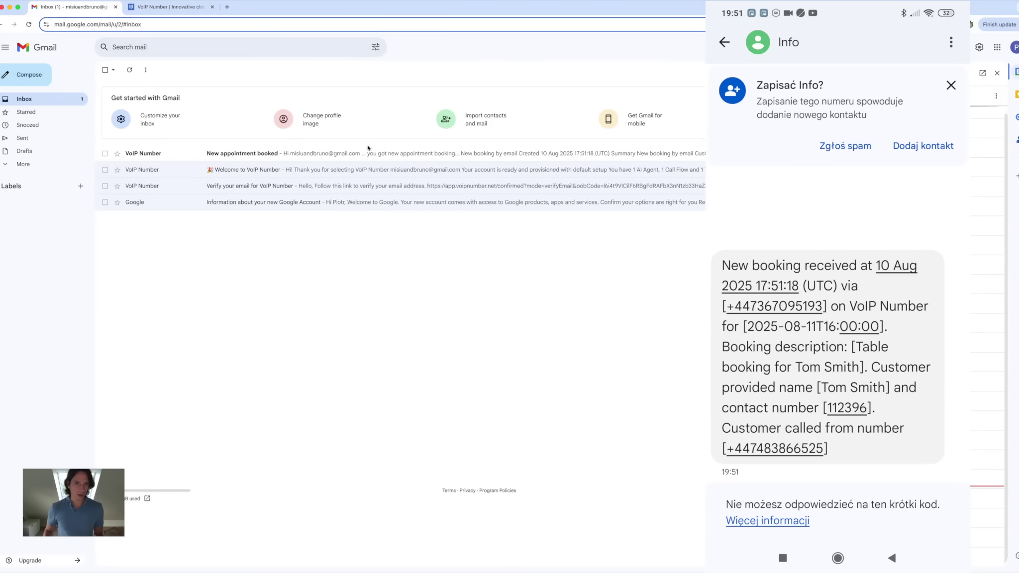
left_click(360, 155)
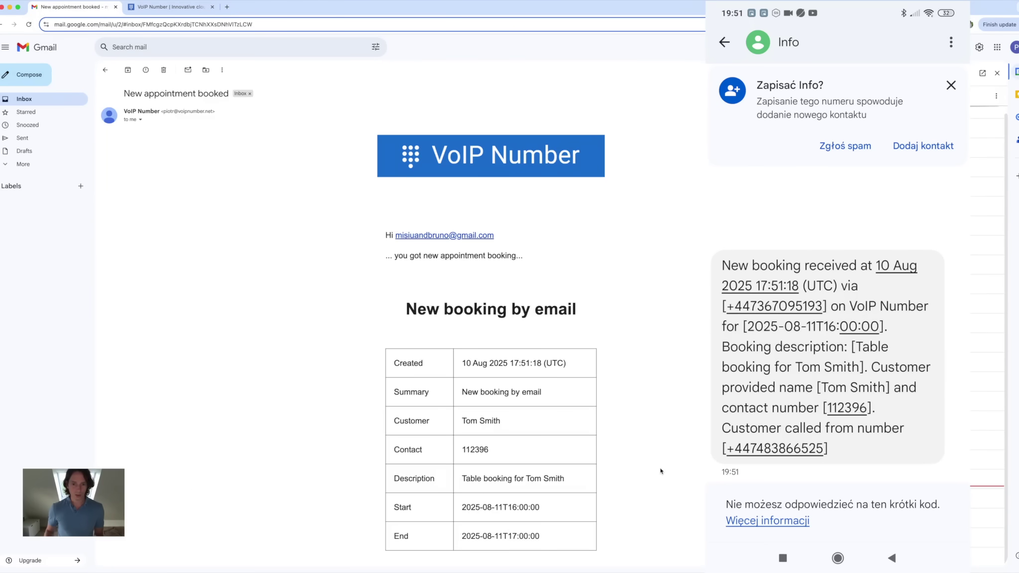
scroll(661, 471, "down", 3)
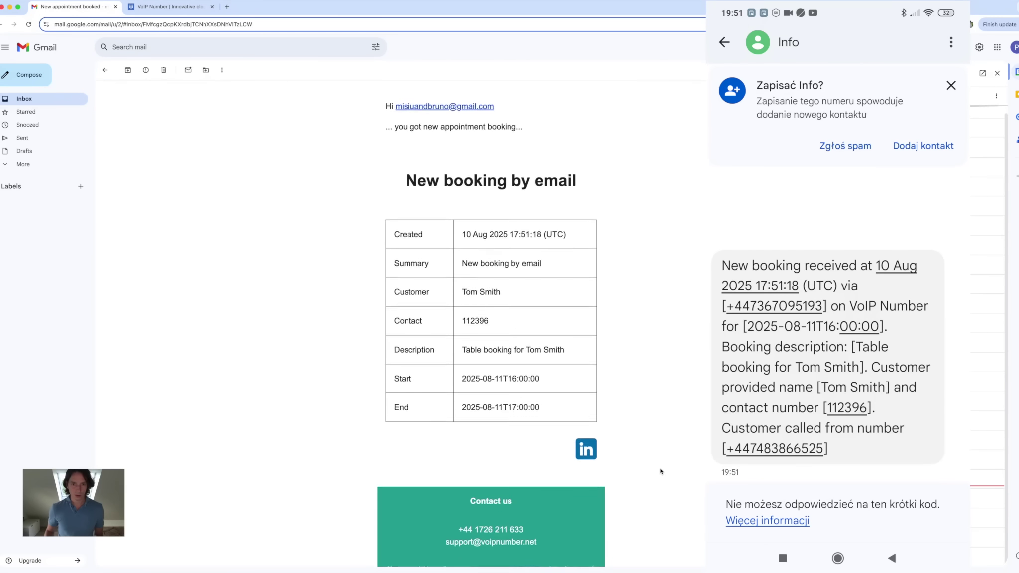
scroll(661, 471, "down", 2)
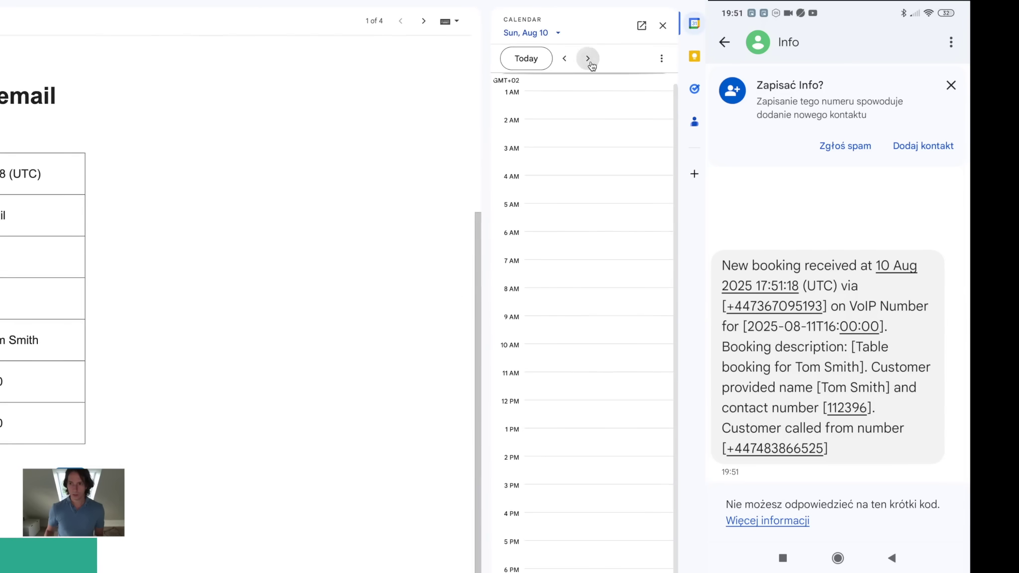
Move the Calendar side panel to Monday, August 11 and view the 4–5pm 'New cool appointment' details.
left_click(588, 58)
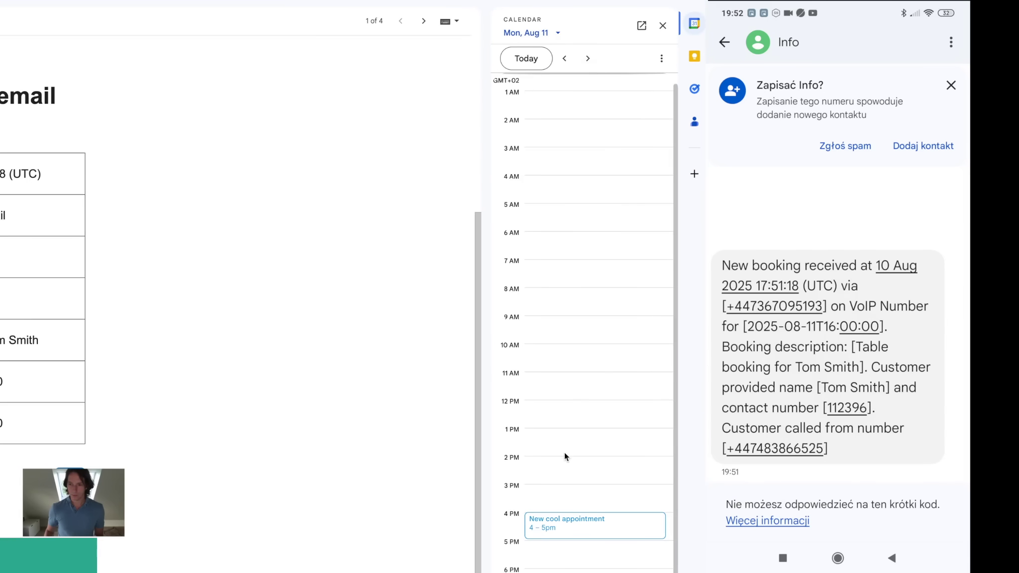
left_click(595, 527)
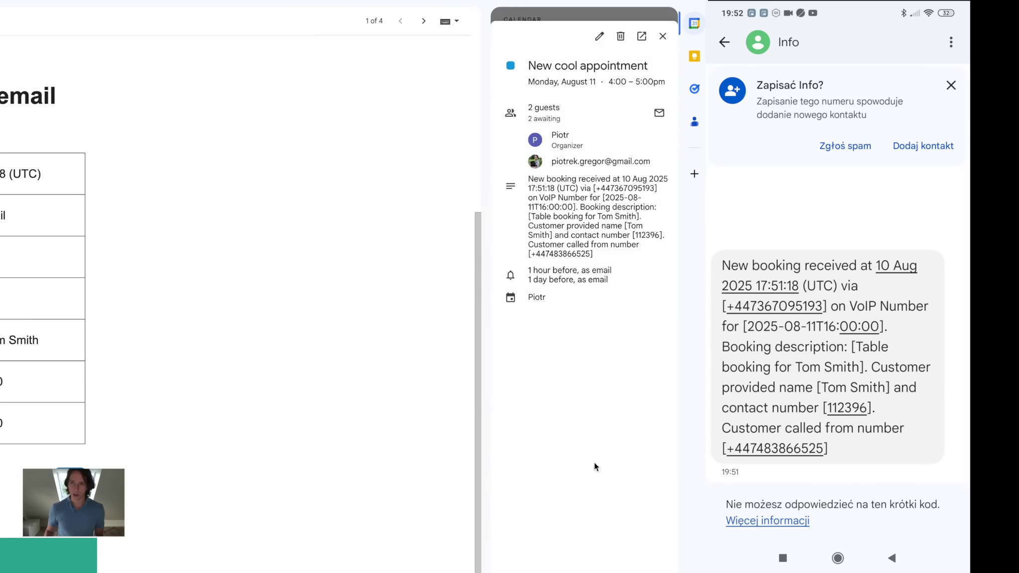